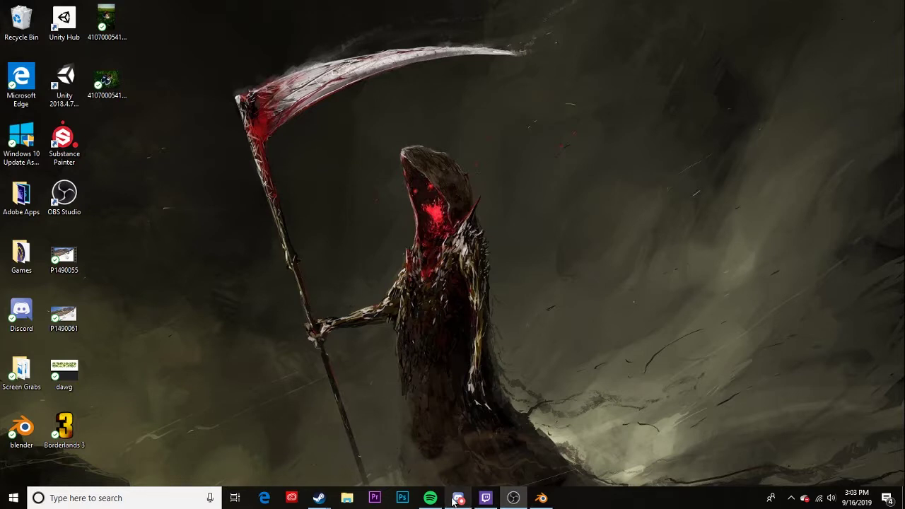
# Switch to Blender and add a plane mesh at the origin of the empty scene.
pyautogui.click(541, 497)
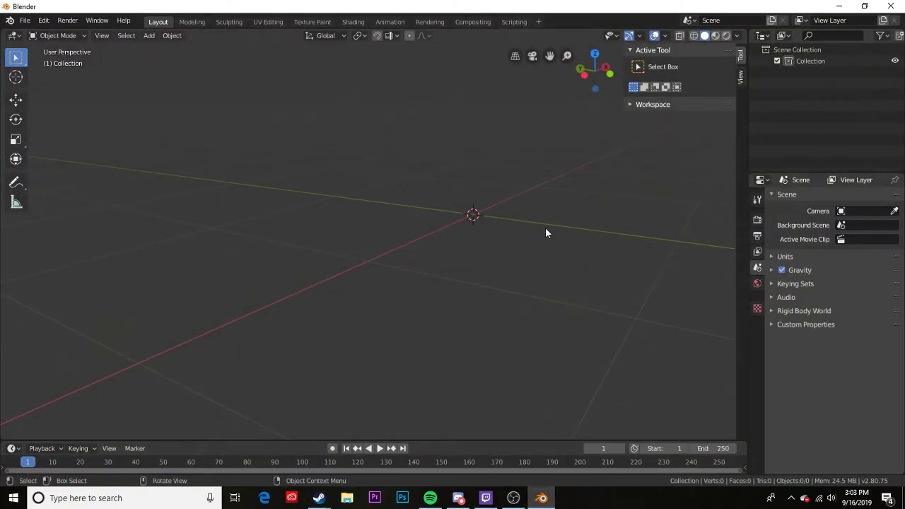
pyautogui.moveTo(722, 236); pyautogui.dragTo(372, 235, button='middle')
pyautogui.hotkey('shift', 'a')
pyautogui.moveTo(372, 231)
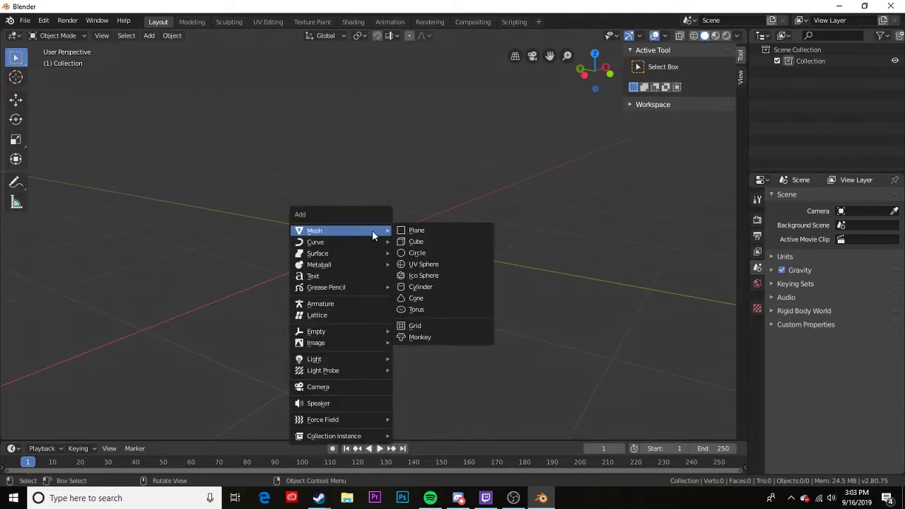
pyautogui.click(431, 230)
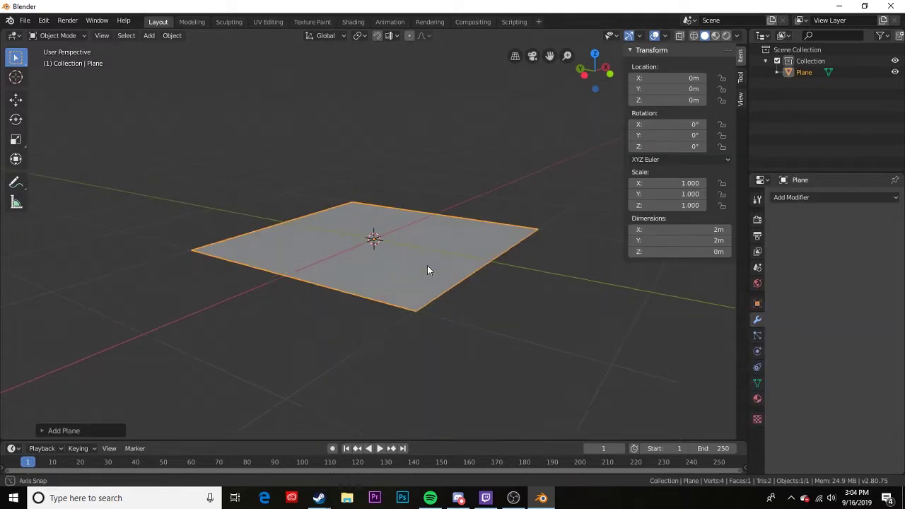
# Rotate the plane 90° about the global X axis so it stands upright.
pyautogui.moveTo(427, 265); pyautogui.dragTo(488, 279, button='middle')
pyautogui.press('r')
pyautogui.write('x')
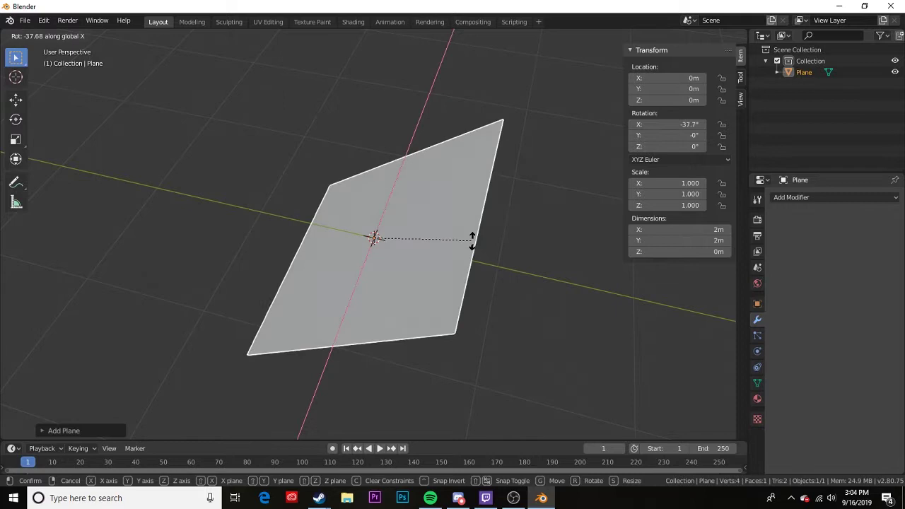
pyautogui.write('90')
pyautogui.press('Return')
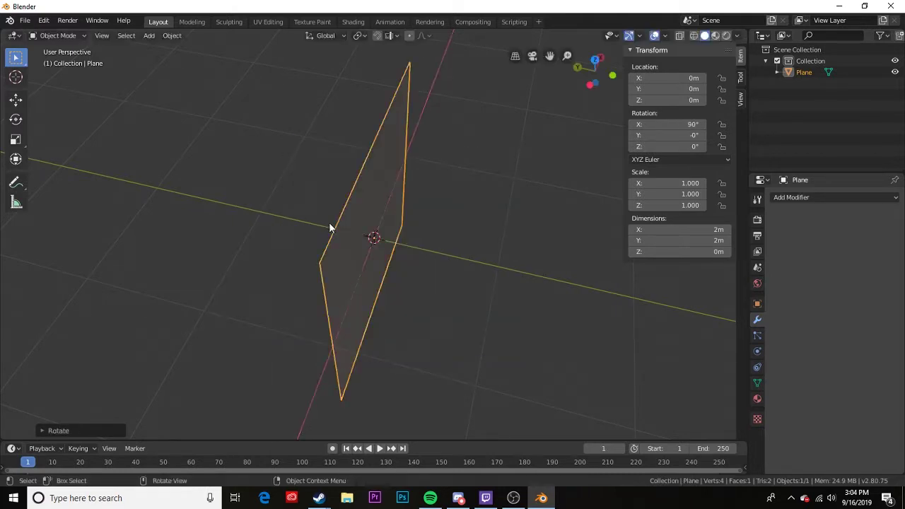
pyautogui.moveTo(329, 226); pyautogui.dragTo(372, 238, button='middle')
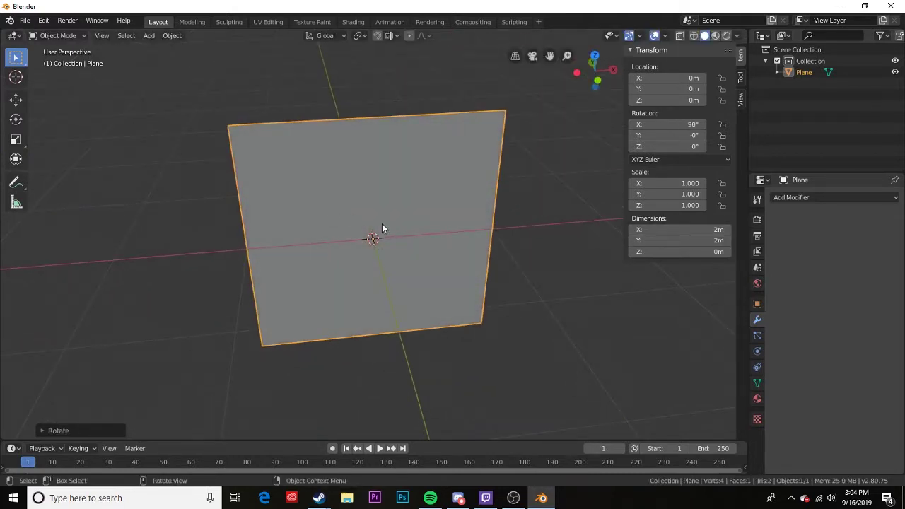
# In Edit Mode, move the plane's lower edge up 1 m along Z, and return to Object Mode.
pyautogui.press('Tab')
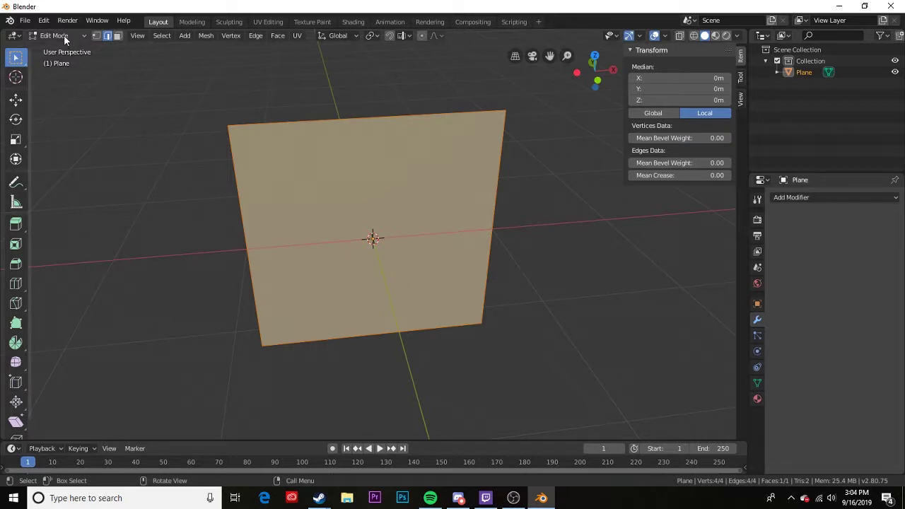
pyautogui.press('Tab')
pyautogui.press('Tab')
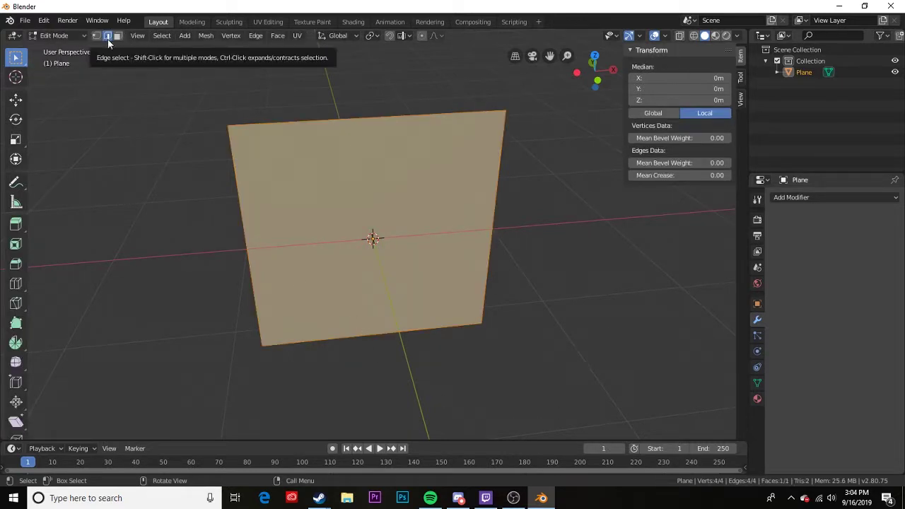
pyautogui.click(378, 332)
pyautogui.write('g')
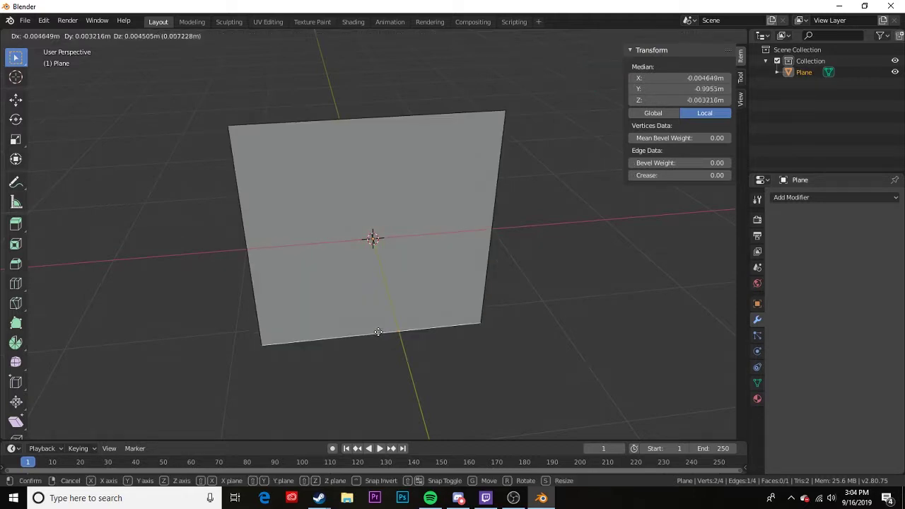
pyautogui.write('z1')
pyautogui.press('Return')
pyautogui.moveTo(369, 284); pyautogui.dragTo(321, 253, button='middle')
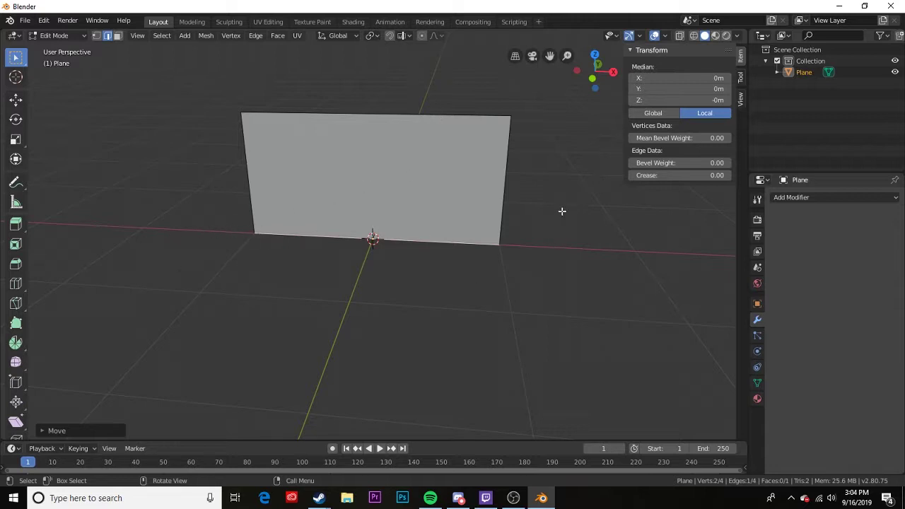
pyautogui.press('Tab')
pyautogui.moveTo(482, 237); pyautogui.dragTo(523, 240, button='middle')
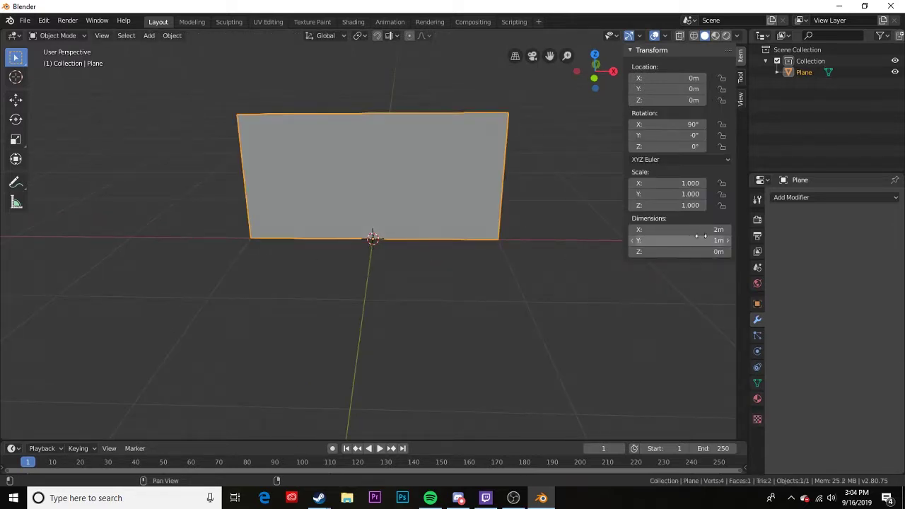
# Set the plane's Y dimension to 0.6 m and deselect it.
pyautogui.click(701, 237)
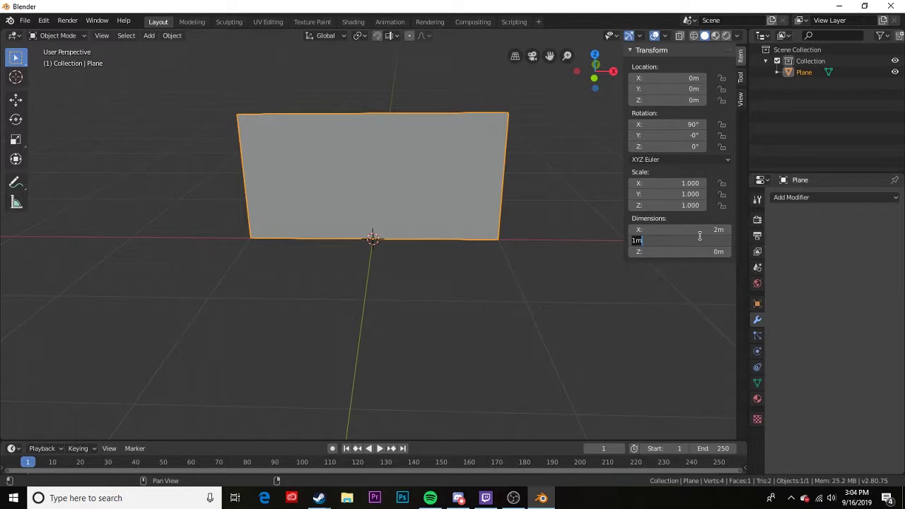
pyautogui.press('BackSpace')
pyautogui.write(',6')
pyautogui.press('Return')
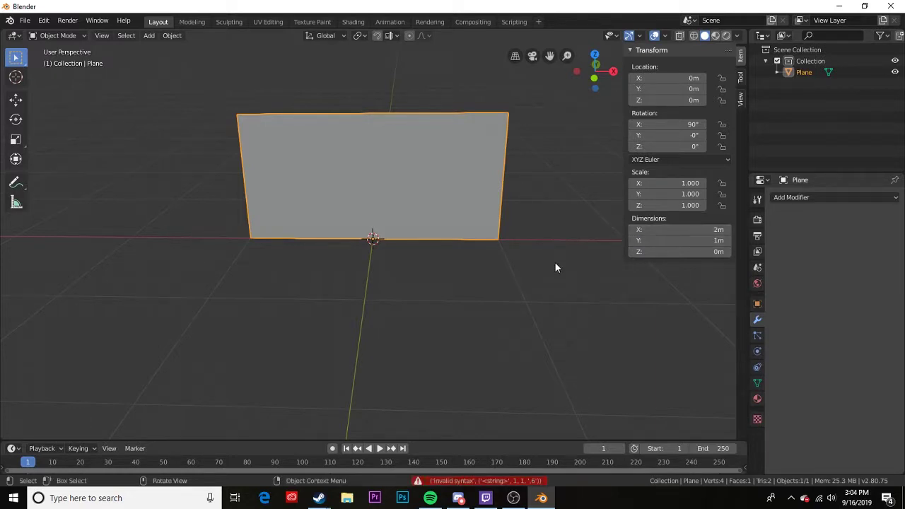
pyautogui.click(704, 241)
pyautogui.write('.6')
pyautogui.press('Return')
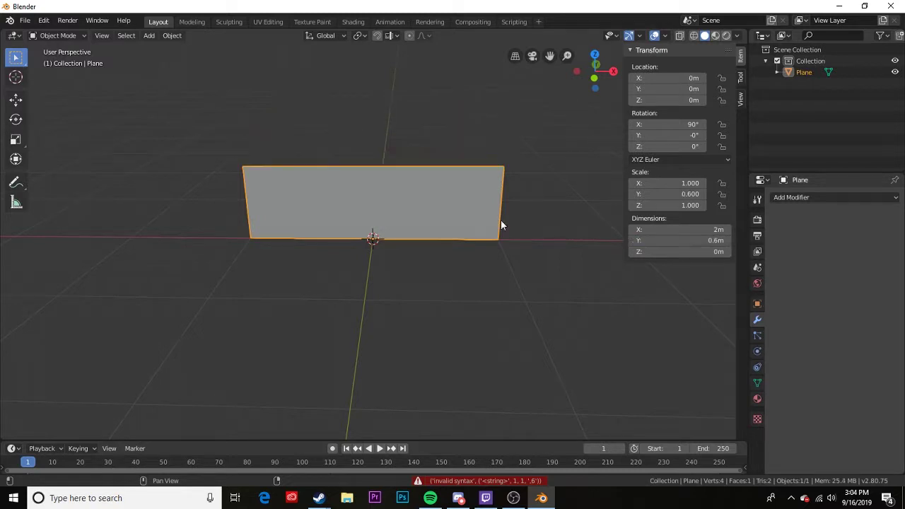
pyautogui.click(257, 355)
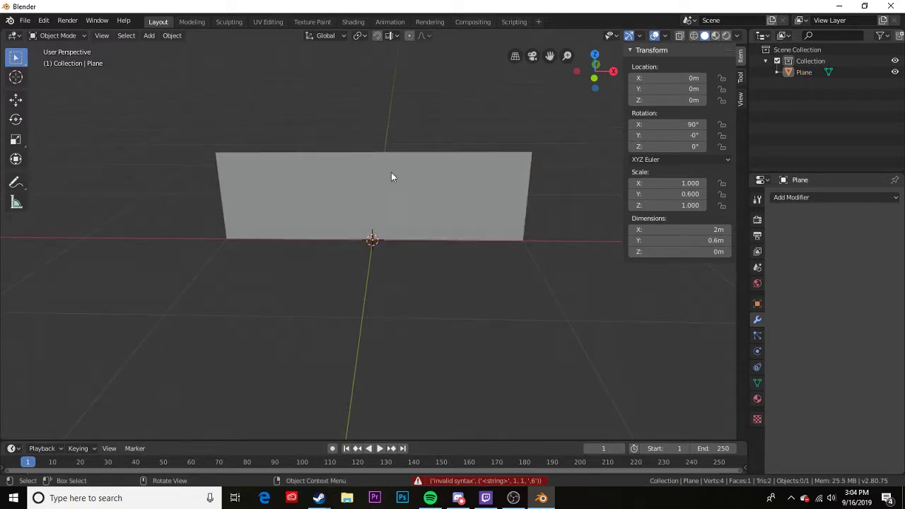
# Set the plane's Y dimension to 0.5 m and select the plane again.
pyautogui.moveTo(390, 176); pyautogui.dragTo(409, 182, button='middle')
pyautogui.click(687, 241)
pyautogui.click(686, 242)
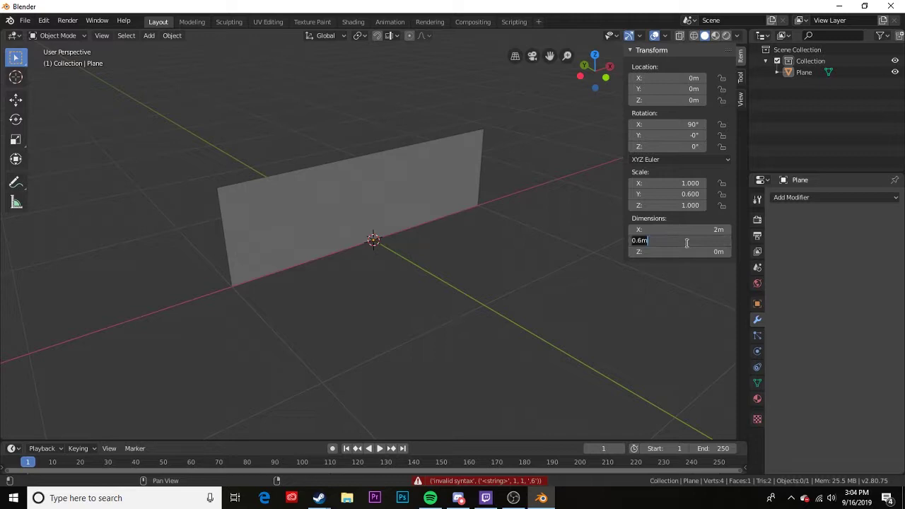
pyautogui.hotkey('ctrl', 'a')
pyautogui.write('.5')
pyautogui.press('Return')
pyautogui.click(331, 227)
pyautogui.moveTo(331, 227); pyautogui.dragTo(437, 272, button='middle')
# Scale the plane by a factor of 2 along the global X axis in Object Mode.
pyautogui.press('Tab')
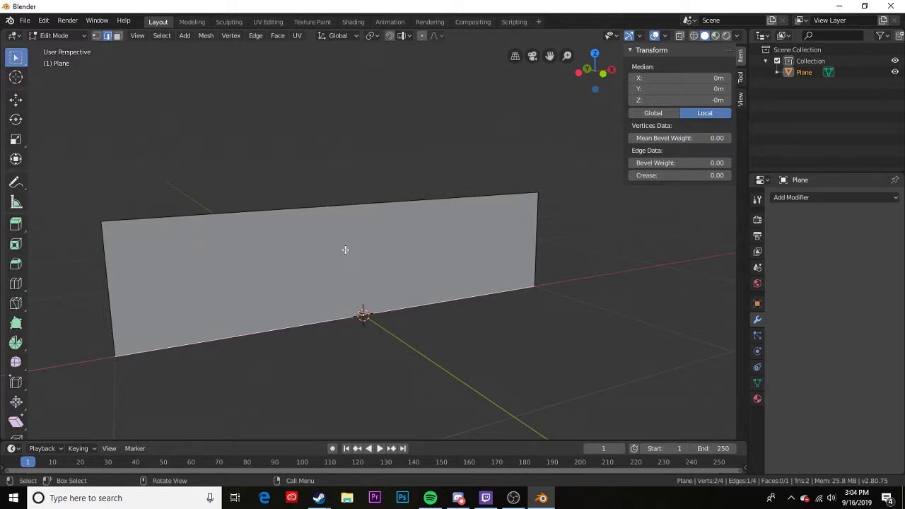
pyautogui.scroll(-2, 356, 250)
pyautogui.press('Tab')
pyautogui.press('s')
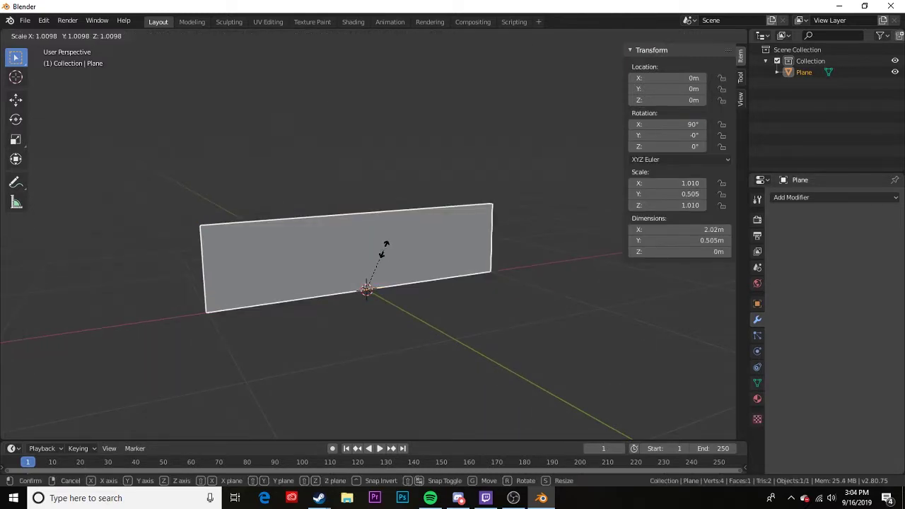
pyautogui.press('x')
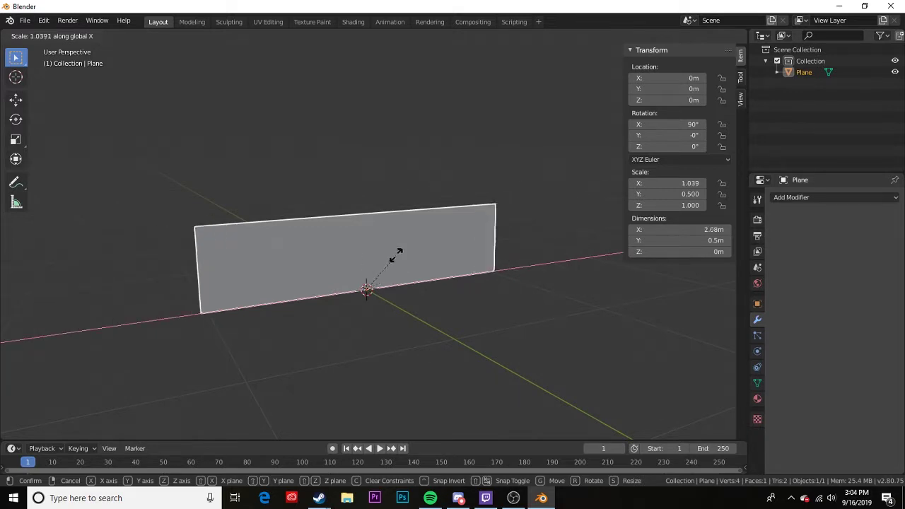
pyautogui.write('2')
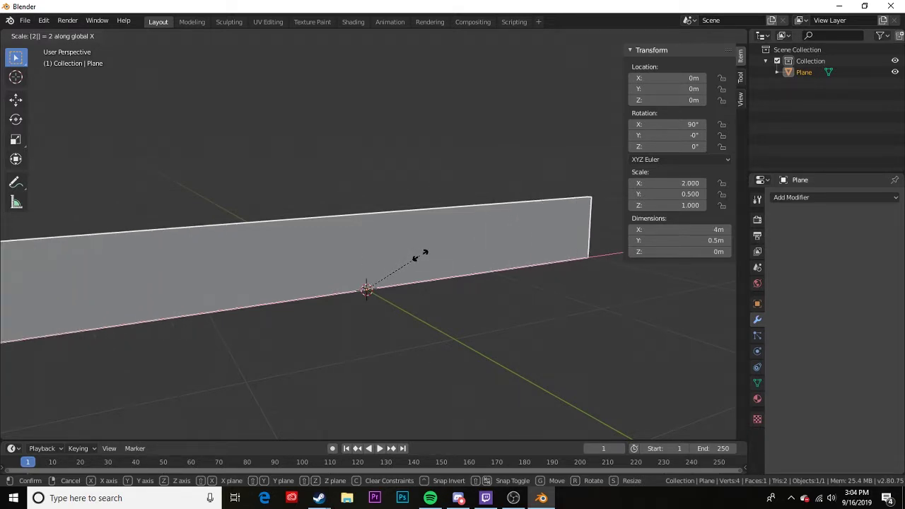
pyautogui.press('Return')
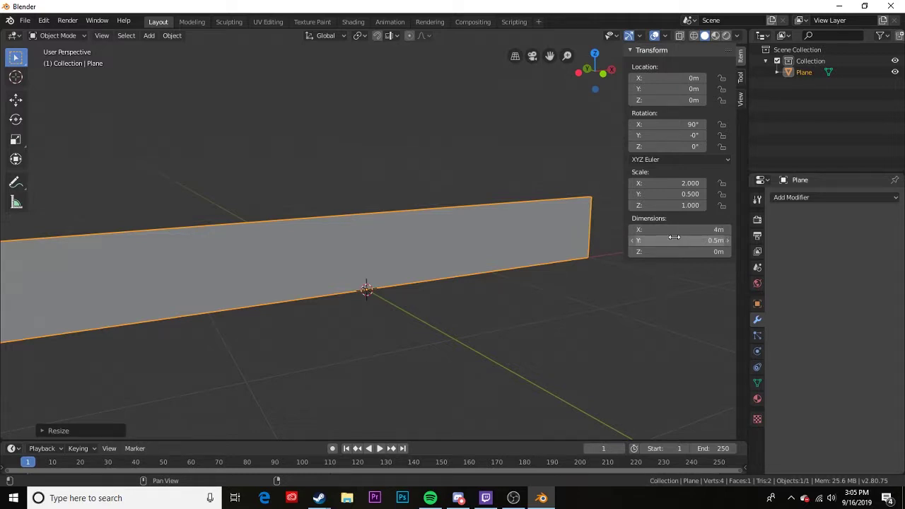
pyautogui.moveTo(311, 291); pyautogui.dragTo(377, 293, button='middle')
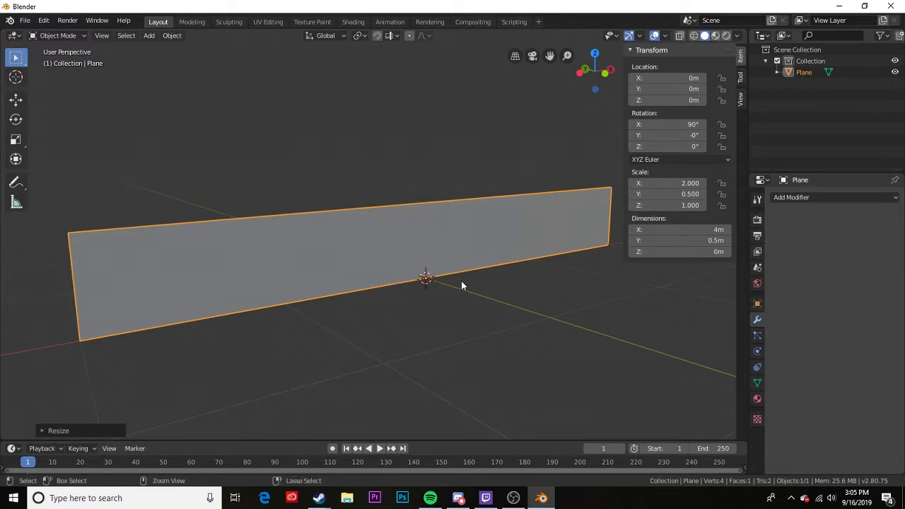
# Try applying the plane's rotation and scale, inspect it from several angles, and undo the transform application.
pyautogui.hotkey('ctrl', 'a')
pyautogui.hotkey('ctrl', 'a')
pyautogui.click(355, 322)
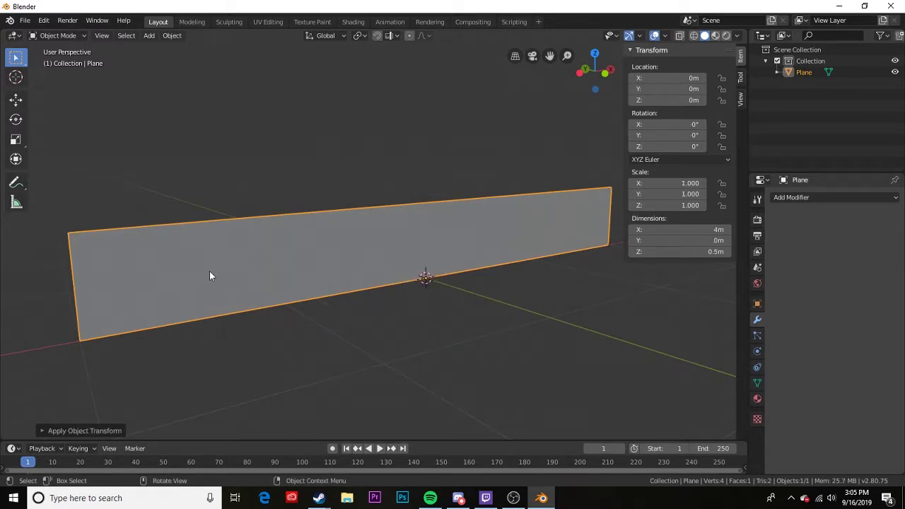
pyautogui.moveTo(209, 275); pyautogui.dragTo(365, 289, button='middle')
pyautogui.moveTo(481, 264); pyautogui.dragTo(438, 281, button='middle')
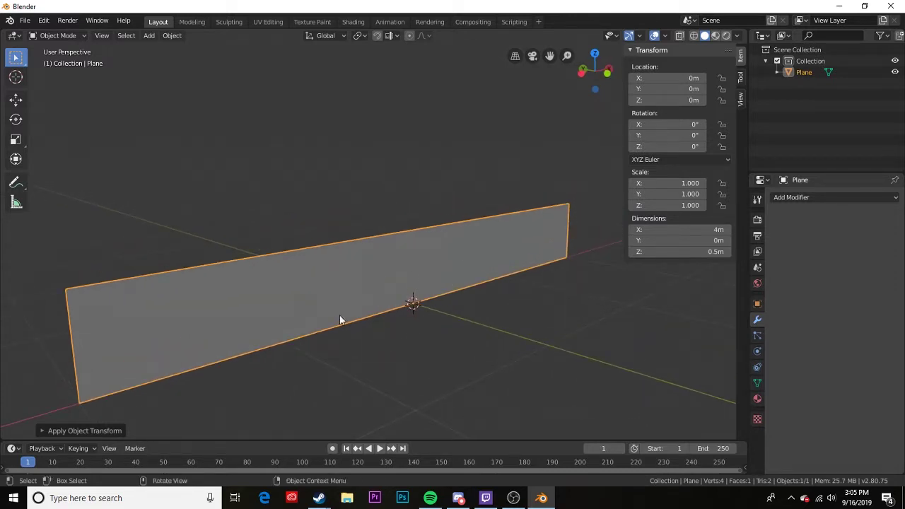
pyautogui.moveTo(339, 318); pyautogui.dragTo(372, 309, button='middle')
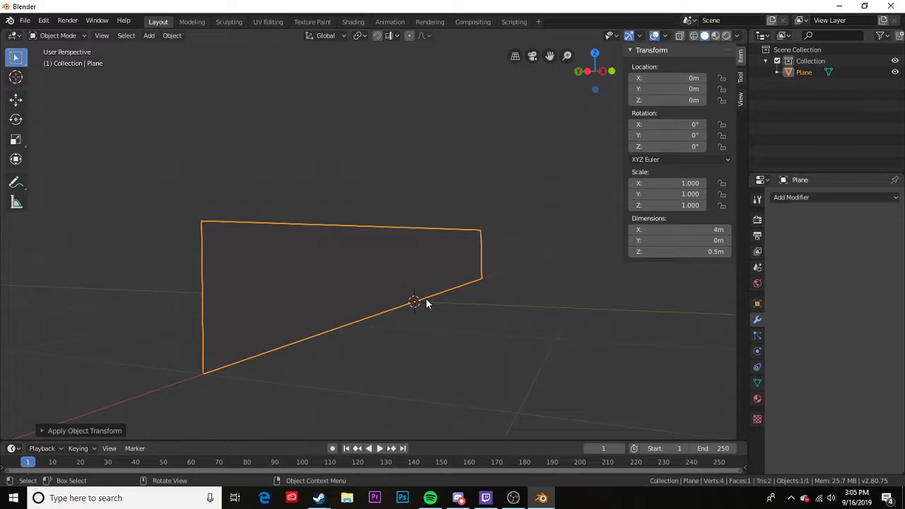
pyautogui.moveTo(426, 303)
pyautogui.mouseDown(button='middle')
pyautogui.moveTo(377, 311)
pyautogui.moveTo(197, 244)
pyautogui.mouseUp(button='middle')
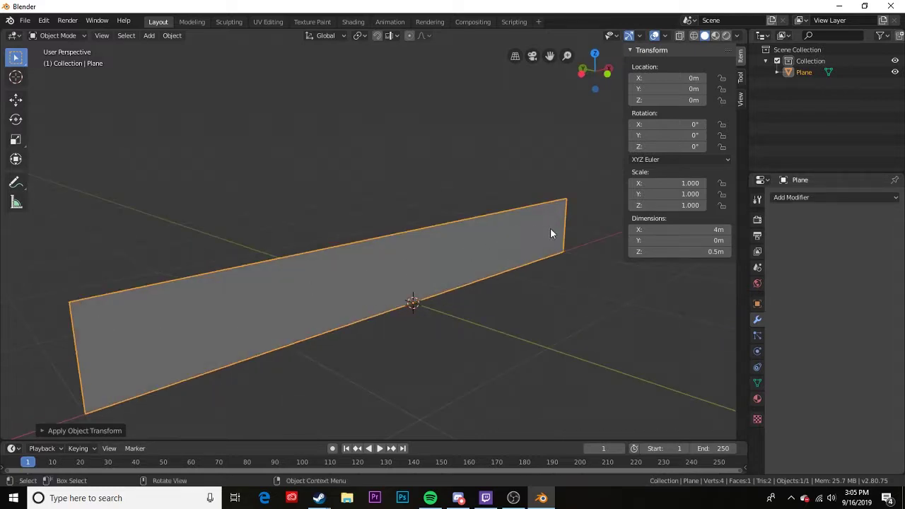
pyautogui.hotkey('ctrl', 'z')
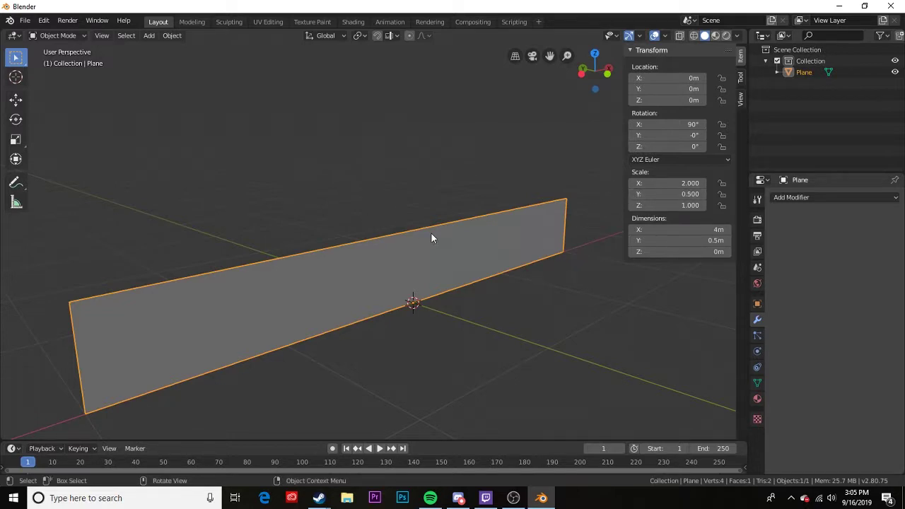
# Apply the plane's rotation and scale so rotation is 0° and scale is 1 on all axes.
pyautogui.hotkey('ctrl', 'a')
pyautogui.click(388, 235)
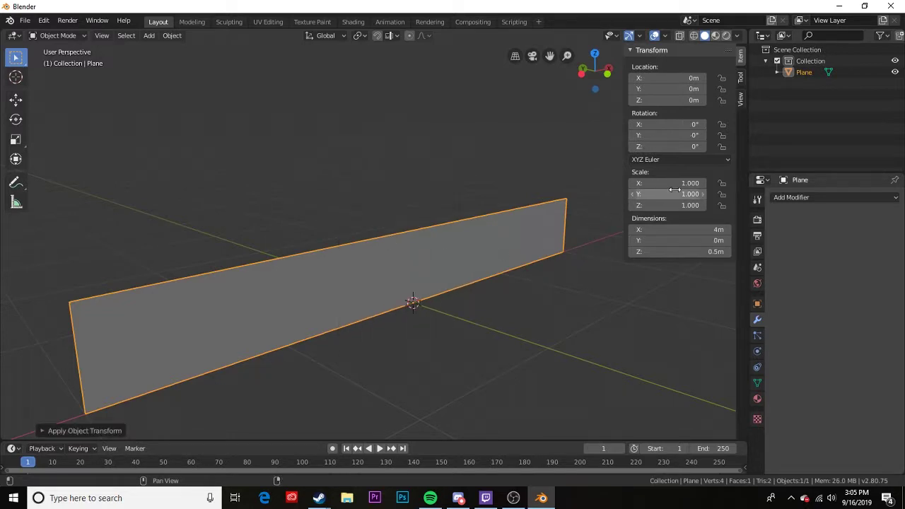
pyautogui.moveTo(379, 278); pyautogui.dragTo(314, 404, button='middle')
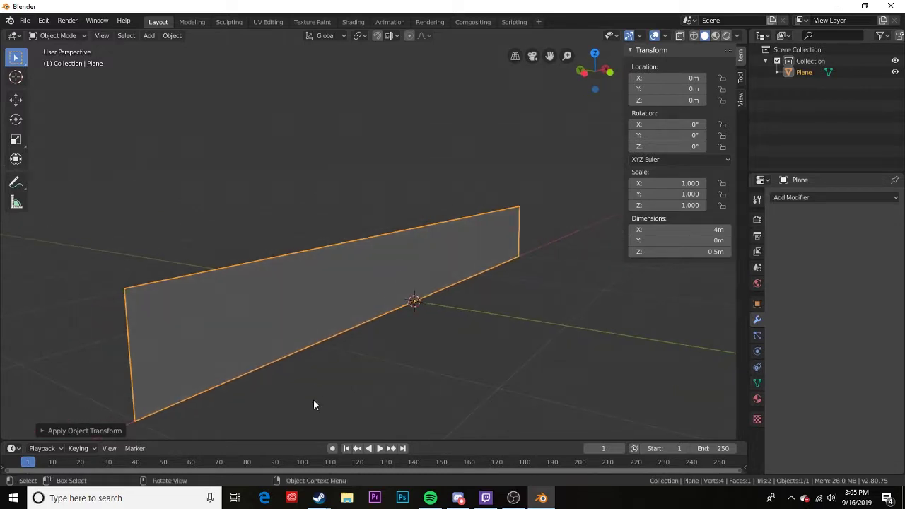
# In Edit Mode, add four evenly spaced vertical loop cuts across the plane's length without sliding them.
pyautogui.click(315, 405)
pyautogui.click(436, 287)
pyautogui.press('Tab')
pyautogui.moveTo(367, 280); pyautogui.dragTo(491, 250, button='middle')
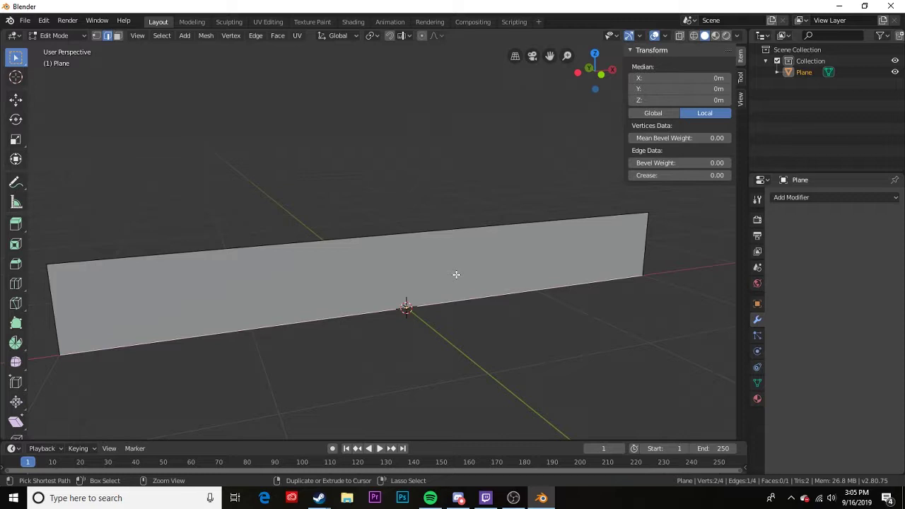
pyautogui.hotkey('ctrl', 'r')
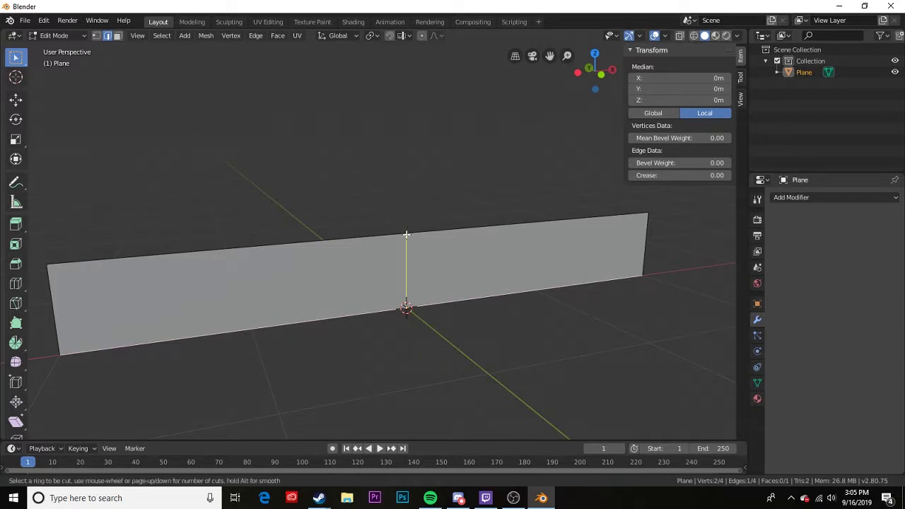
pyautogui.scroll(2, 405, 288)
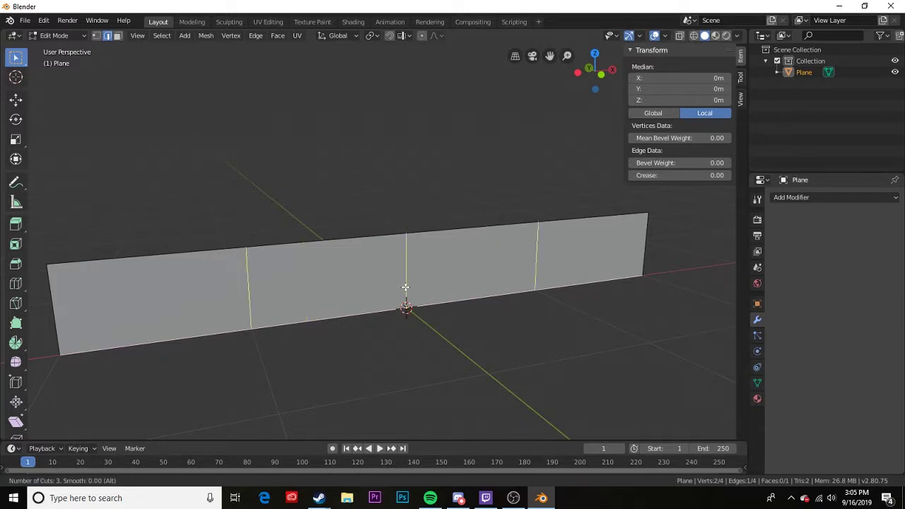
pyautogui.scroll(1, 406, 293)
pyautogui.scroll(3, 408, 303)
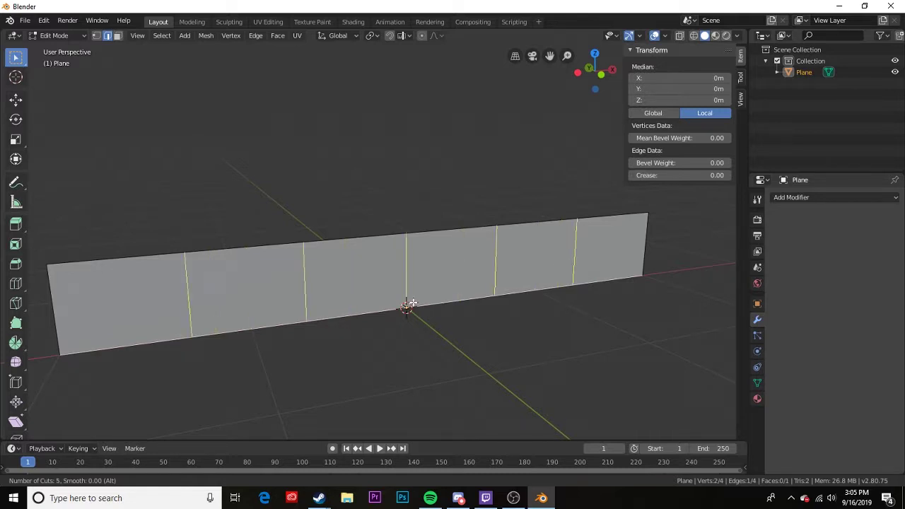
pyautogui.click(409, 304)
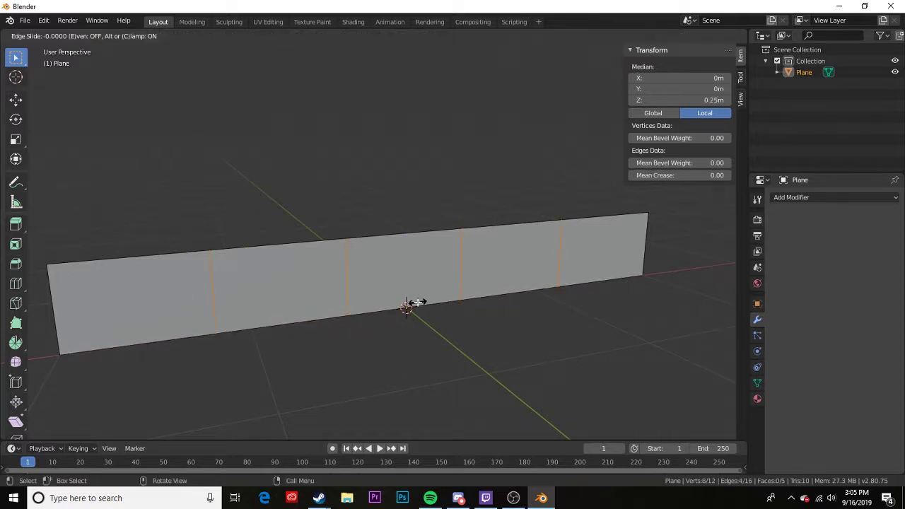
pyautogui.click(414, 305)
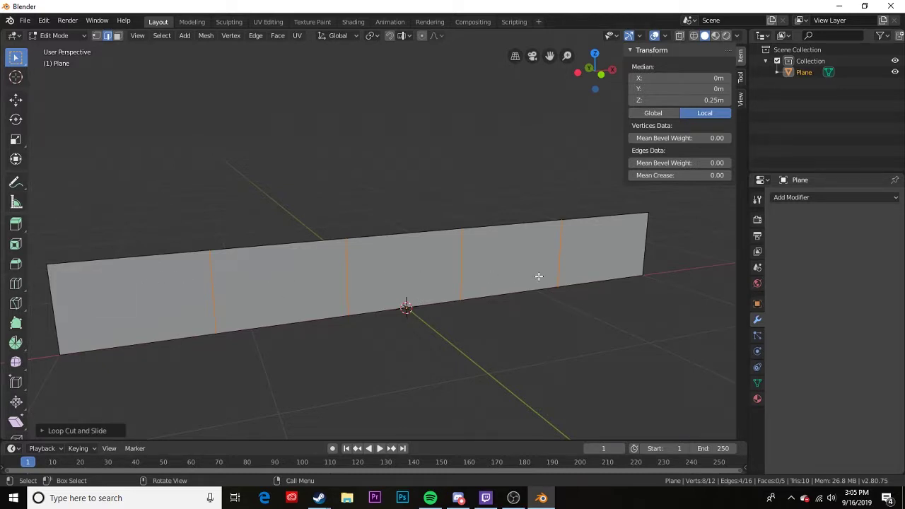
# Leave Edit Mode, add a Wireframe modifier to the plane, and inspect the resulting frame's thickness and edges.
pyautogui.moveTo(122, 251); pyautogui.dragTo(177, 242, button='middle')
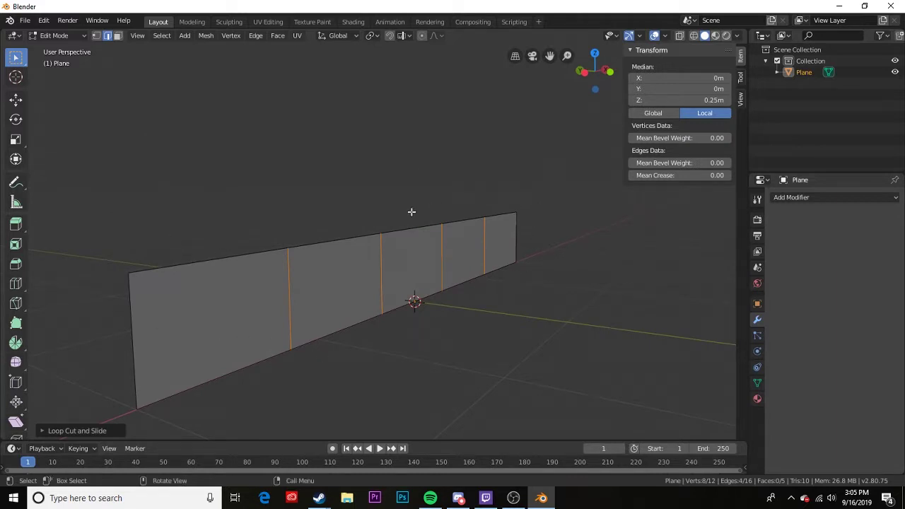
pyautogui.press('Tab')
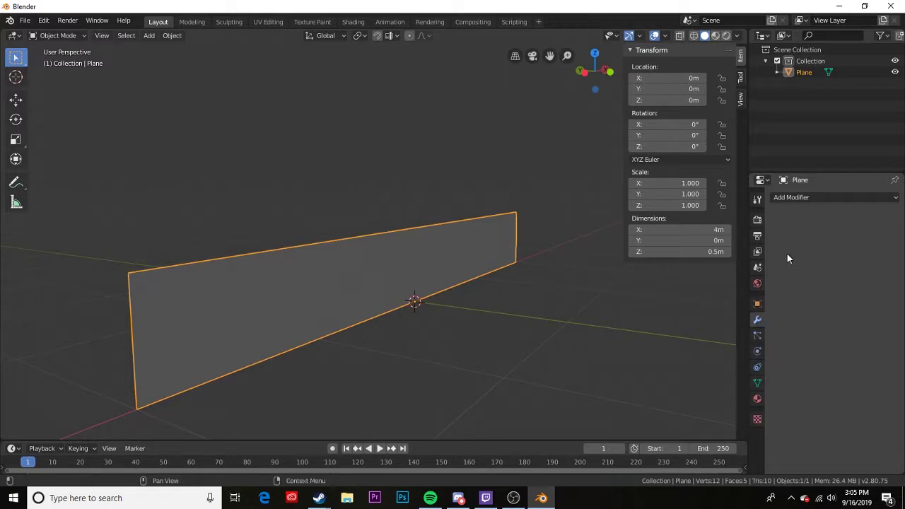
pyautogui.click(796, 198)
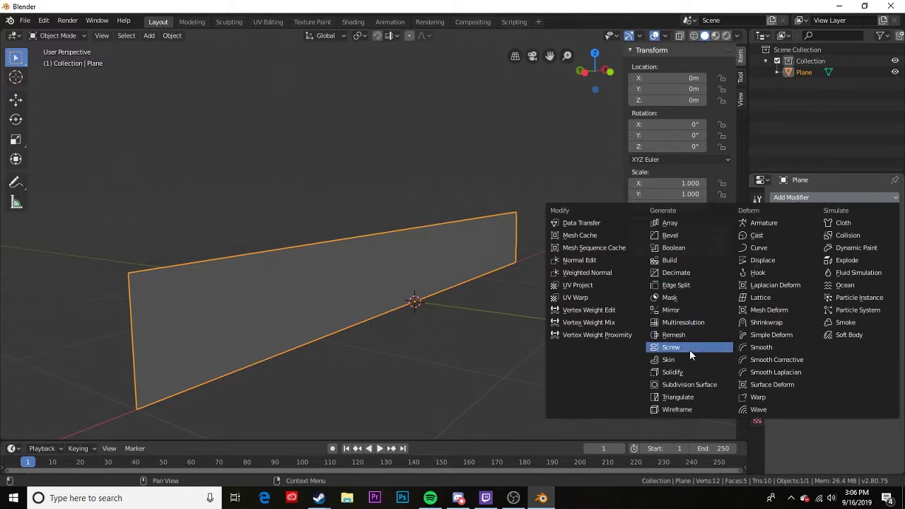
pyautogui.click(677, 409)
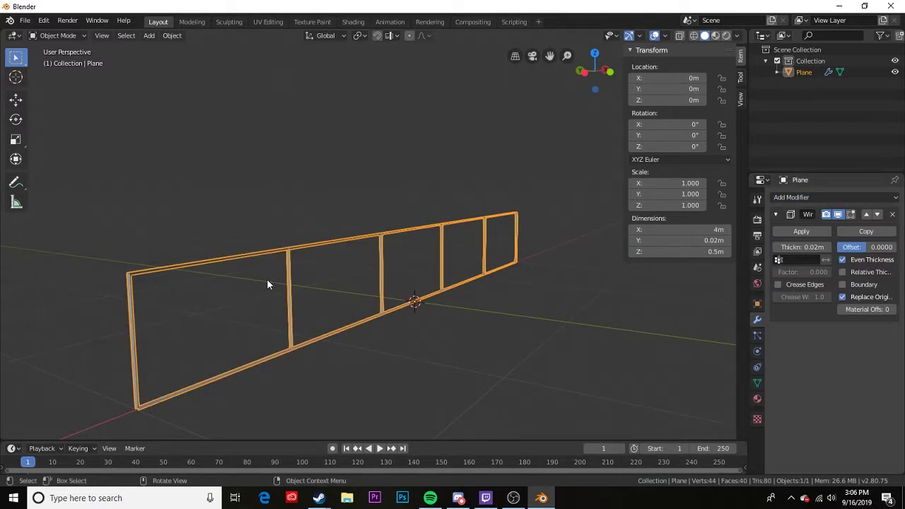
pyautogui.scroll(3, 290, 281)
pyautogui.moveTo(290, 281); pyautogui.dragTo(375, 231, button='middle')
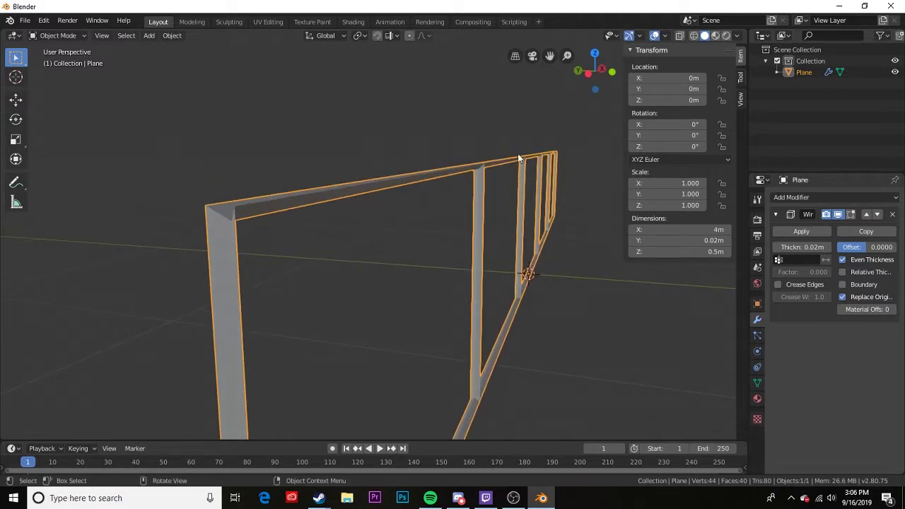
pyautogui.moveTo(236, 246); pyautogui.dragTo(249, 243, button='middle')
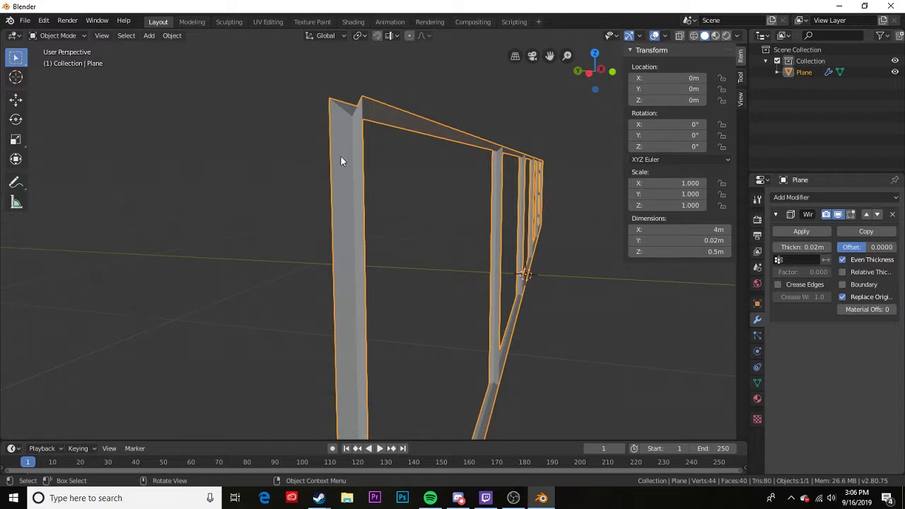
pyautogui.moveTo(554, 261); pyautogui.dragTo(486, 267, button='middle')
# Add a Bevel modifier to the plane after the Wireframe modifier and inspect the frame's joints.
pyautogui.click(802, 195)
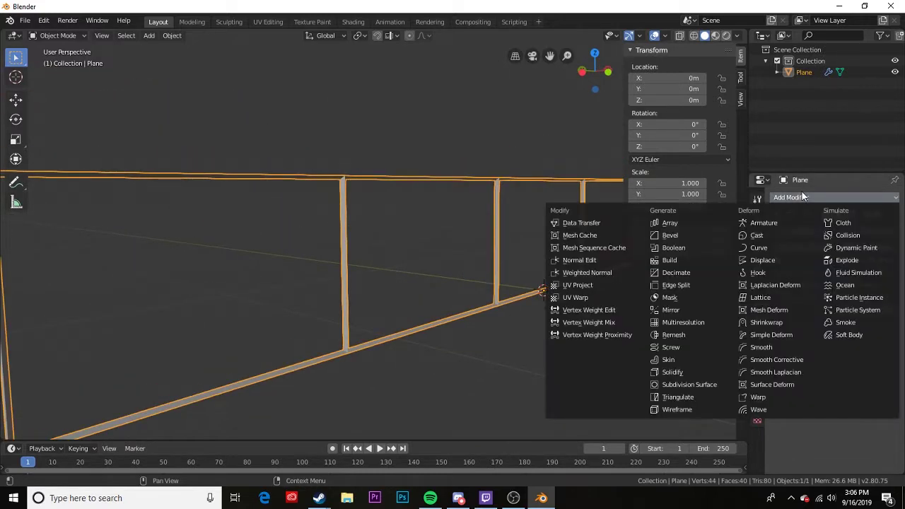
pyautogui.click(670, 236)
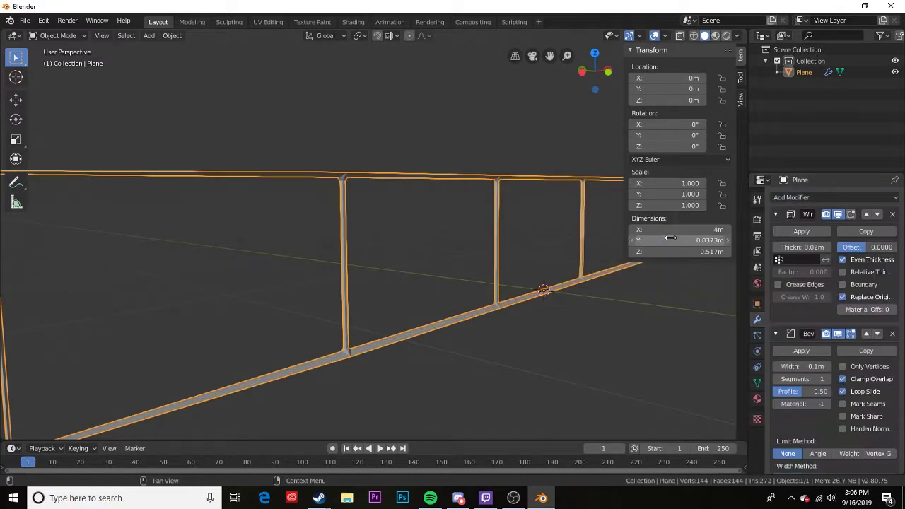
pyautogui.moveTo(396, 205); pyautogui.dragTo(300, 200, button='middle')
pyautogui.scroll(-2, 304, 198)
pyautogui.scroll(6, 303, 209)
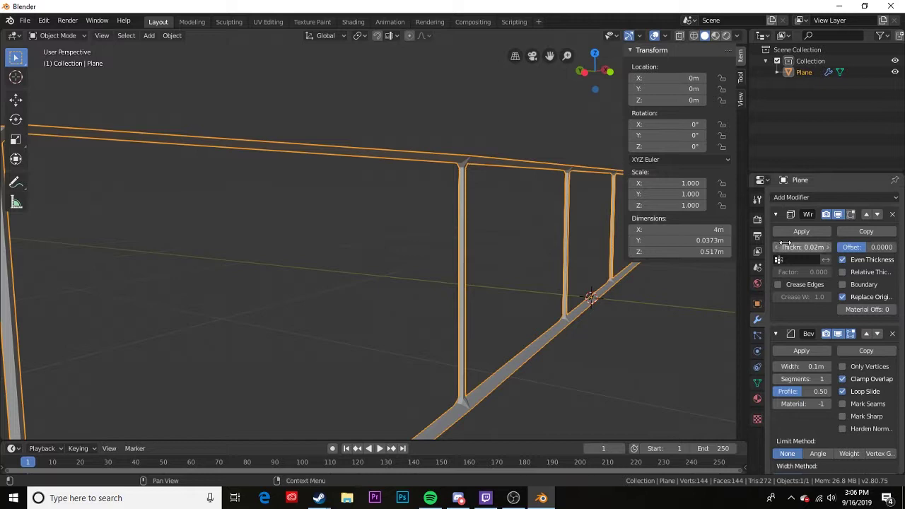
# Set the Wireframe modifier's thickness to 0.046 m and enable its Boundary option.
pyautogui.moveTo(802, 247); pyautogui.dragTo(832, 247)
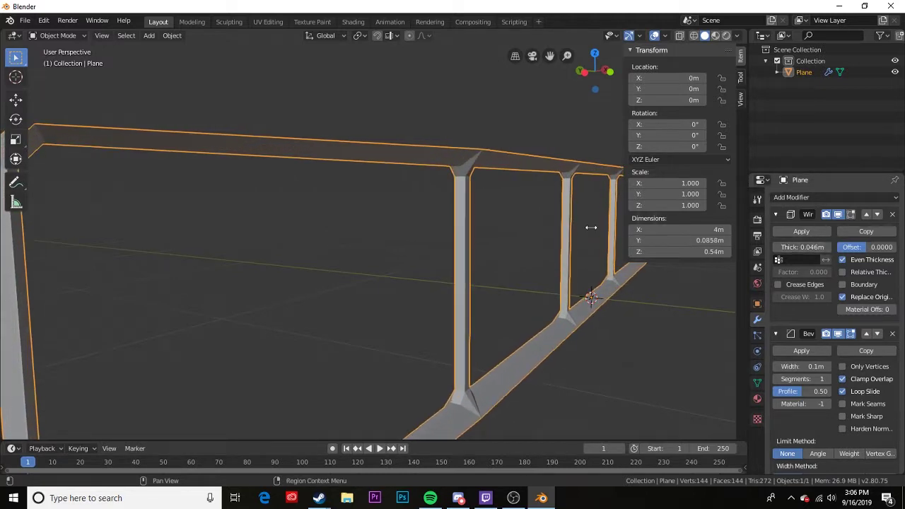
pyautogui.scroll(-3, 313, 242)
pyautogui.moveTo(313, 242); pyautogui.dragTo(345, 265, button='middle')
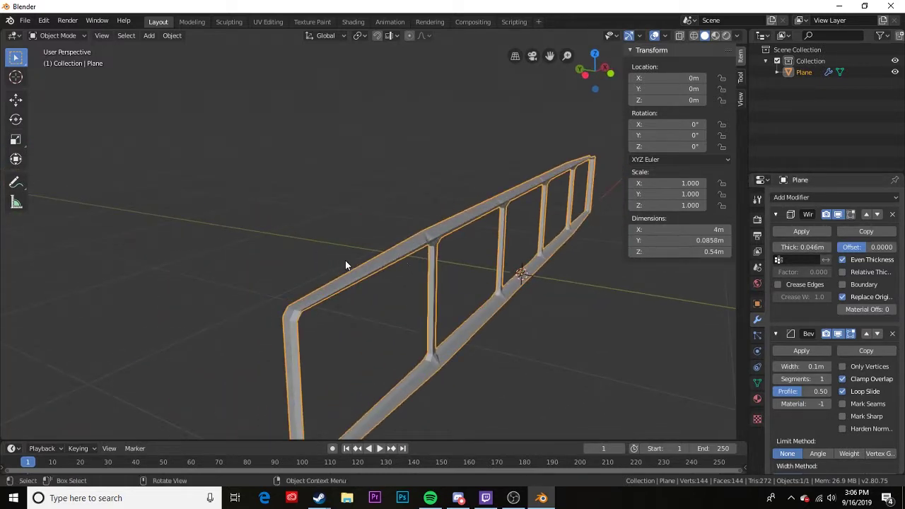
pyautogui.click(843, 283)
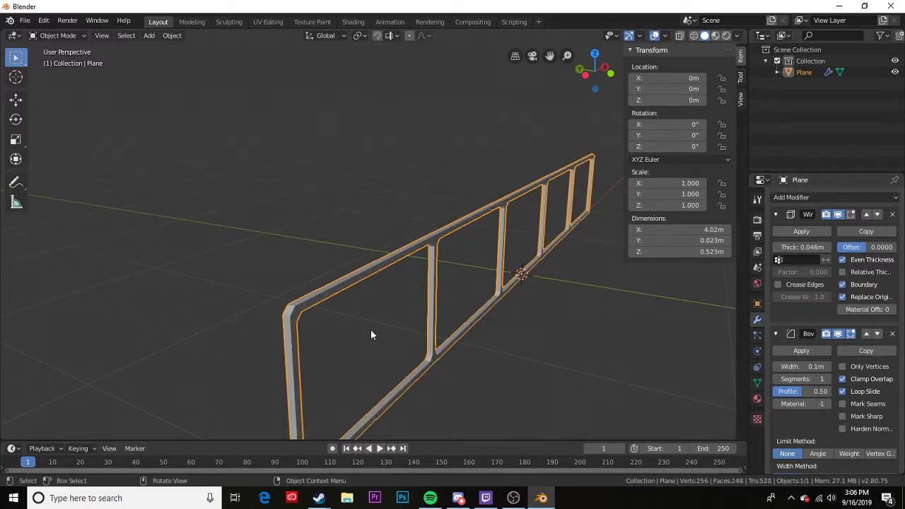
pyautogui.moveTo(371, 329); pyautogui.dragTo(342, 297, button='middle')
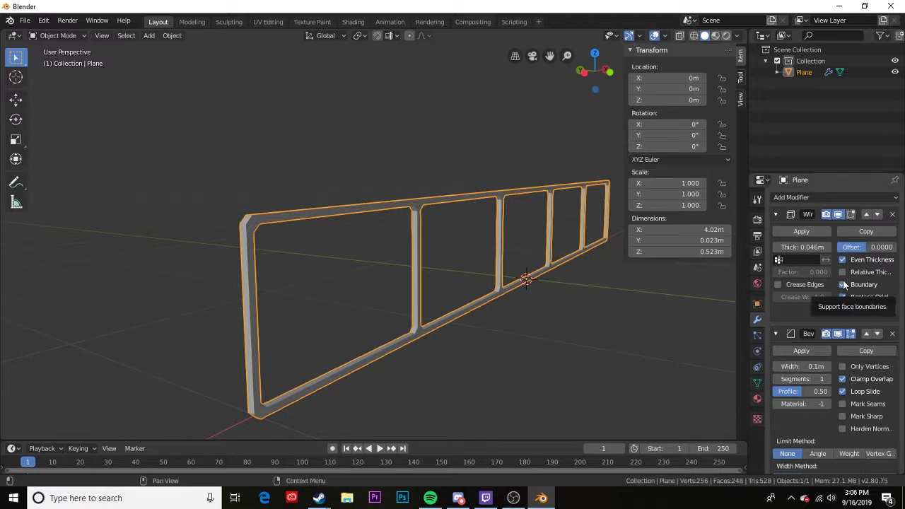
# Enable Relative Thickness on the Wireframe modifier and increase its thickness to 0.108 m.
pyautogui.moveTo(815, 247)
pyautogui.mouseDown()
pyautogui.moveTo(828, 246)
pyautogui.moveTo(811, 247)
pyautogui.mouseUp()
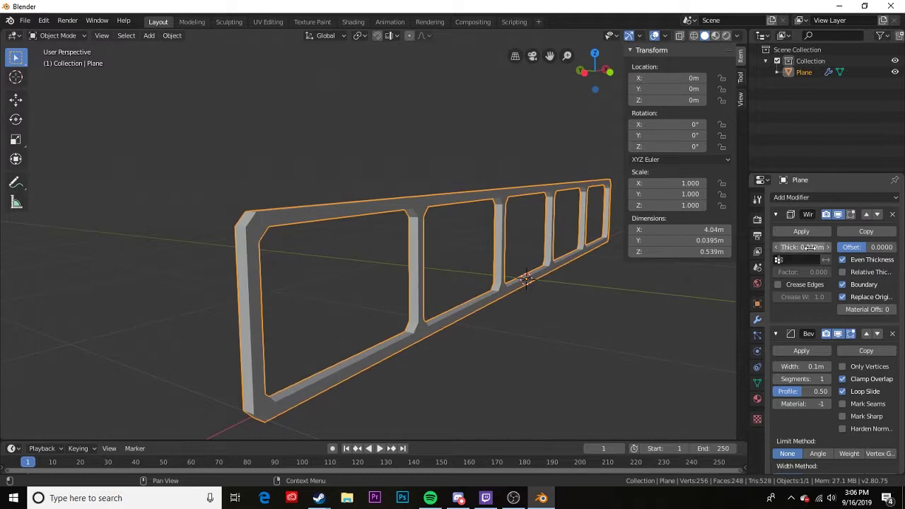
pyautogui.click(842, 273)
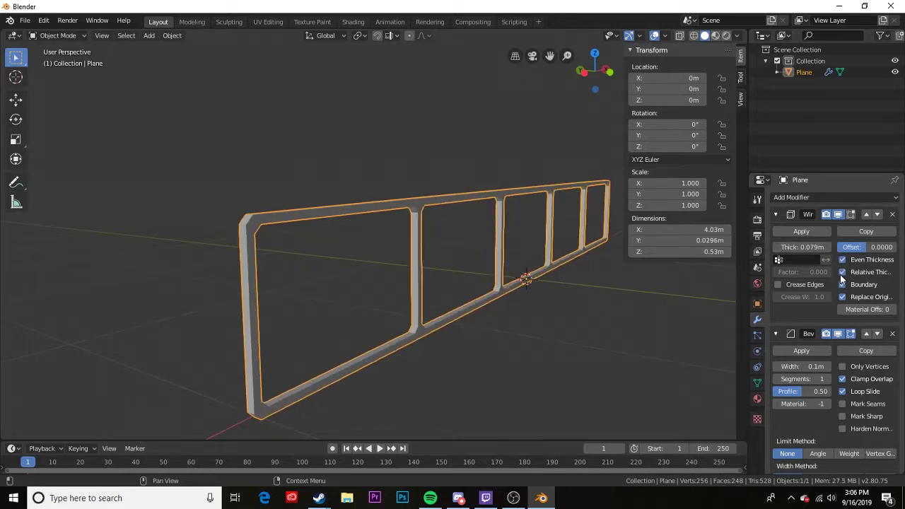
pyautogui.click(842, 260)
pyautogui.click(843, 260)
pyautogui.moveTo(803, 247); pyautogui.dragTo(831, 247)
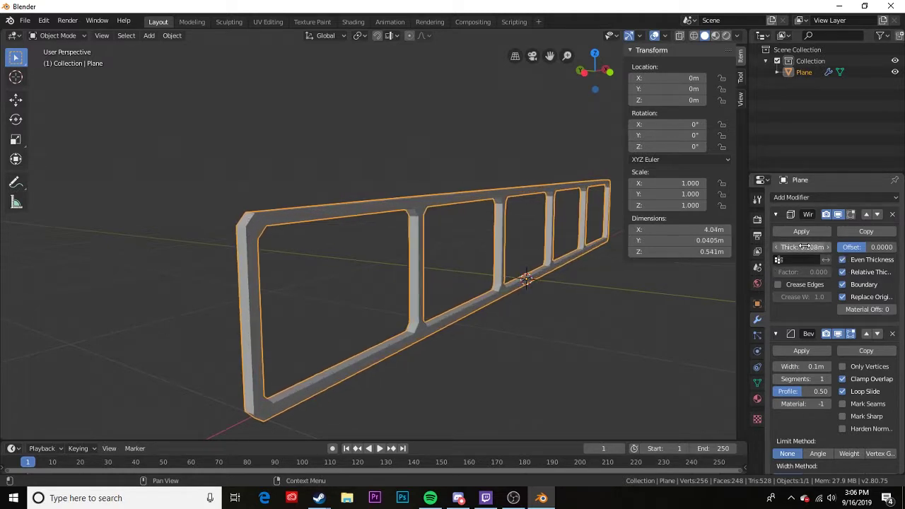
# Compare the frame with Even Thickness and Relative Thickness each switched off, and re-enable both options.
pyautogui.click(844, 261)
pyautogui.click(845, 261)
pyautogui.click(843, 271)
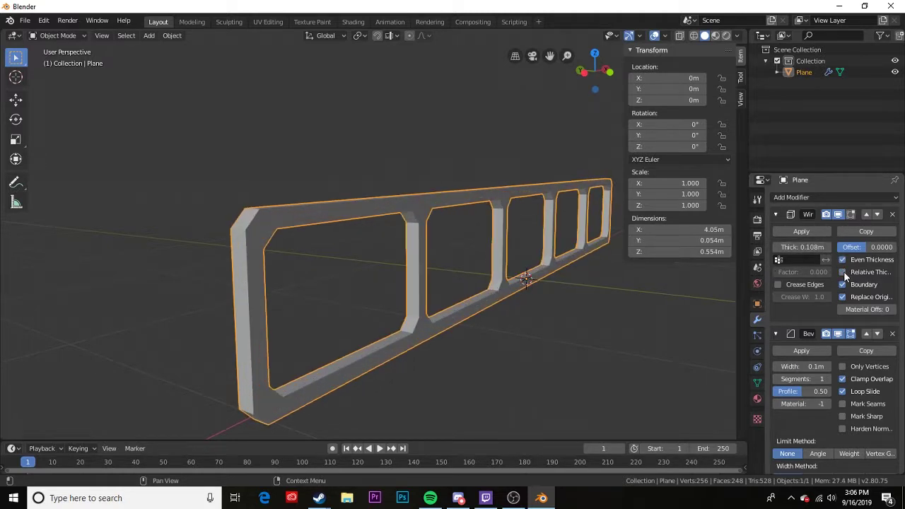
pyautogui.click(843, 271)
pyautogui.click(842, 260)
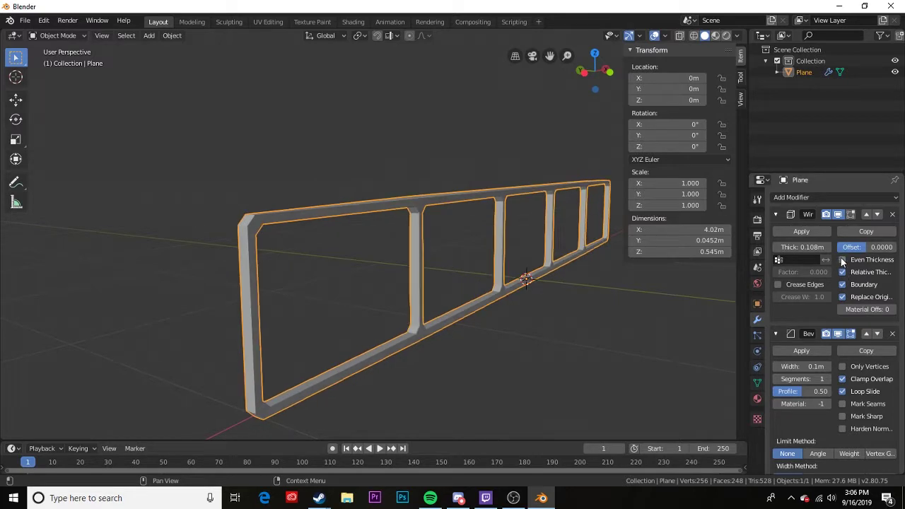
pyautogui.click(843, 260)
pyautogui.scroll(3, 424, 269)
pyautogui.scroll(-3, 373, 257)
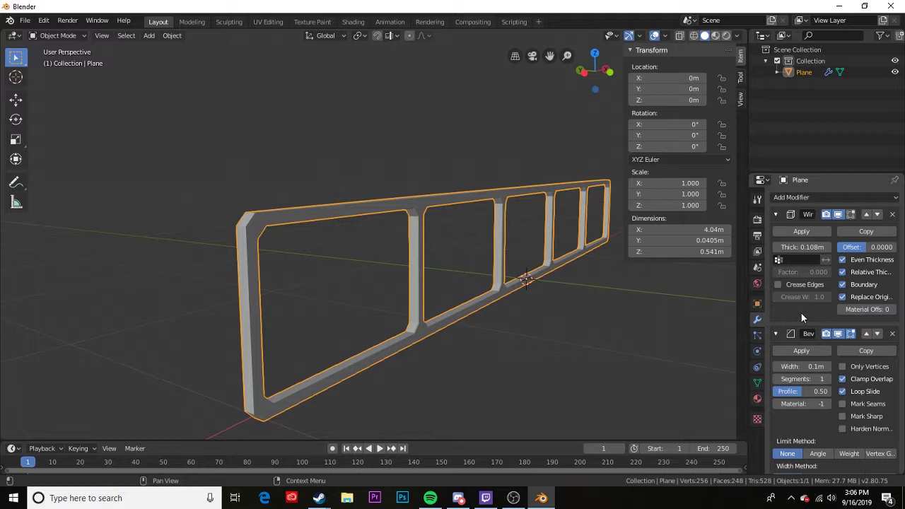
# Switch the Bevel modifier's limit method to Angle, set the angle to 61°, and deselect the plane.
pyautogui.scroll(-2, 799, 310)
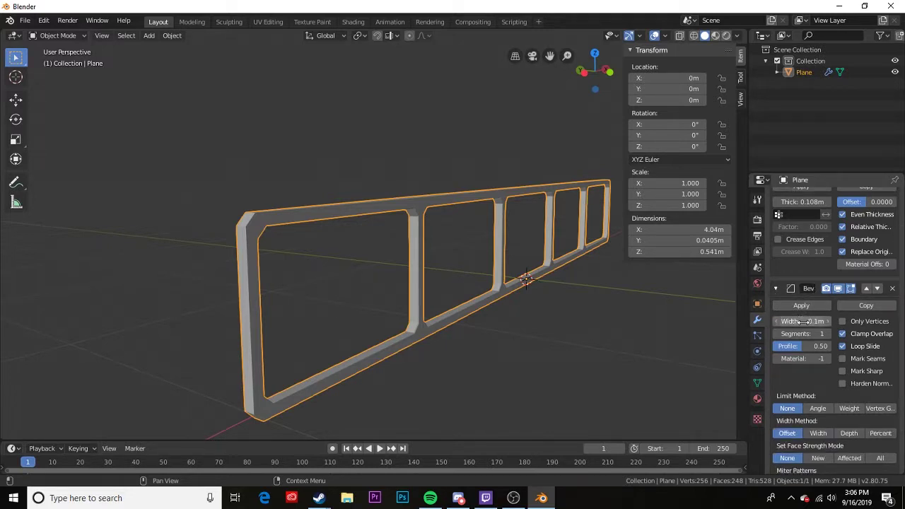
pyautogui.scroll(-3, 805, 326)
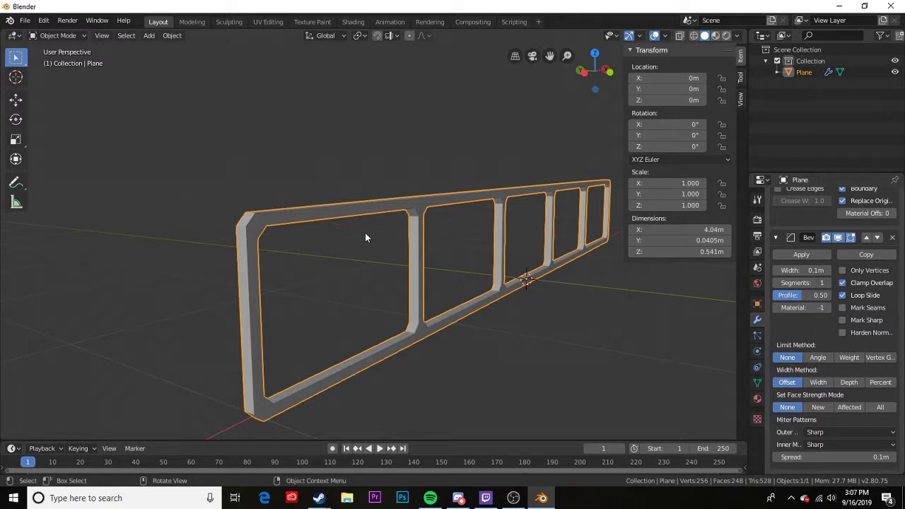
pyautogui.moveTo(388, 214); pyautogui.dragTo(363, 216, button='middle')
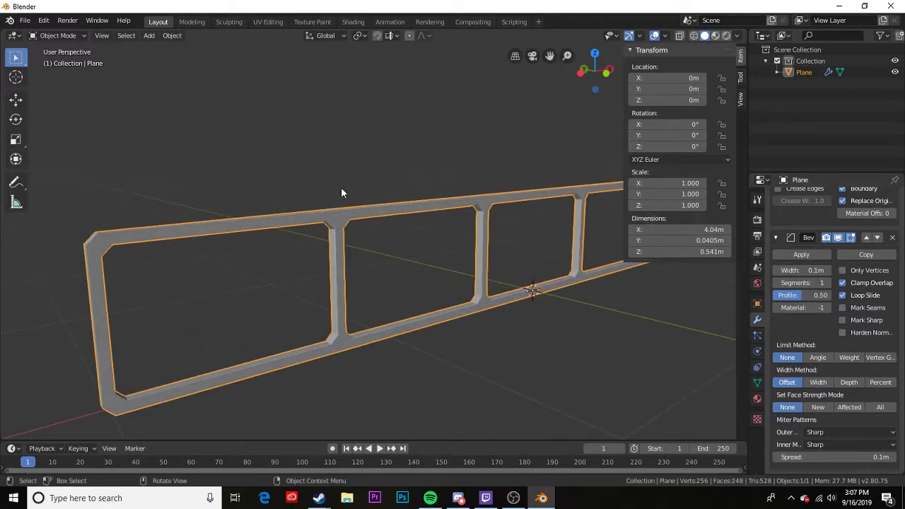
pyautogui.click(820, 358)
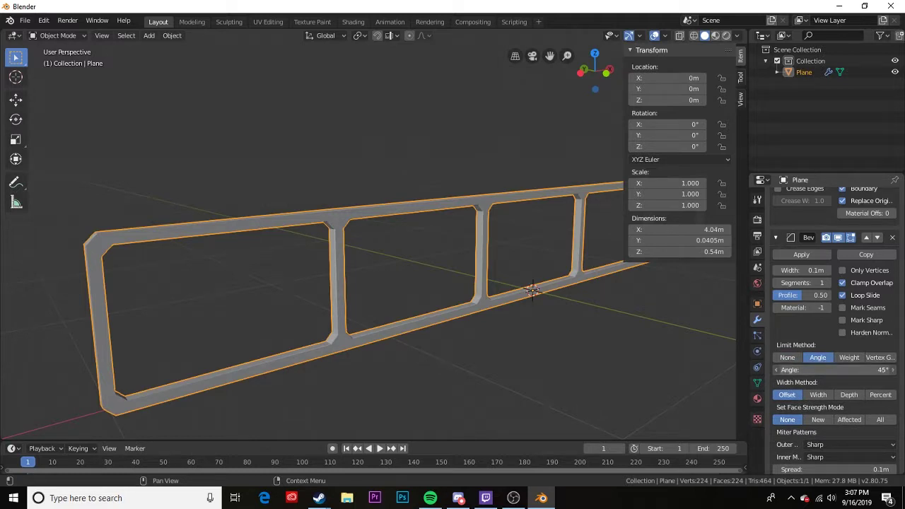
pyautogui.moveTo(834, 370); pyautogui.dragTo(843, 370)
pyautogui.click(496, 372)
pyautogui.moveTo(496, 372); pyautogui.dragTo(338, 234, button='middle')
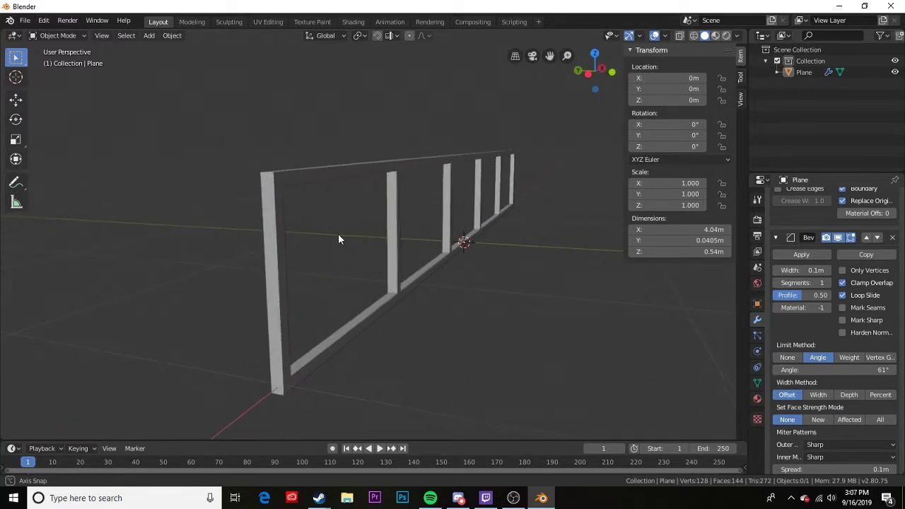
# Try rounding the frame's bars with 17, 8, and 5 segments in the Bevel modifier.
pyautogui.click(806, 283)
pyautogui.write('17')
pyautogui.press('Return')
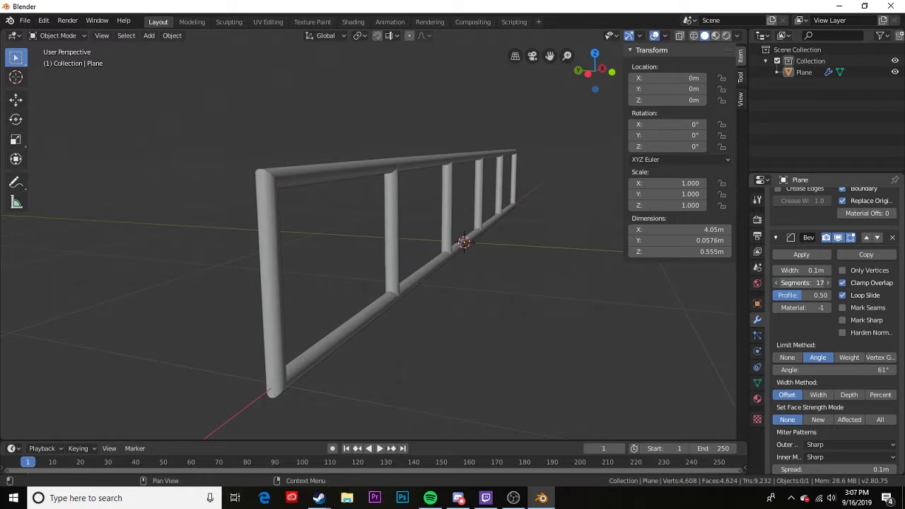
pyautogui.moveTo(805, 282); pyautogui.dragTo(817, 282)
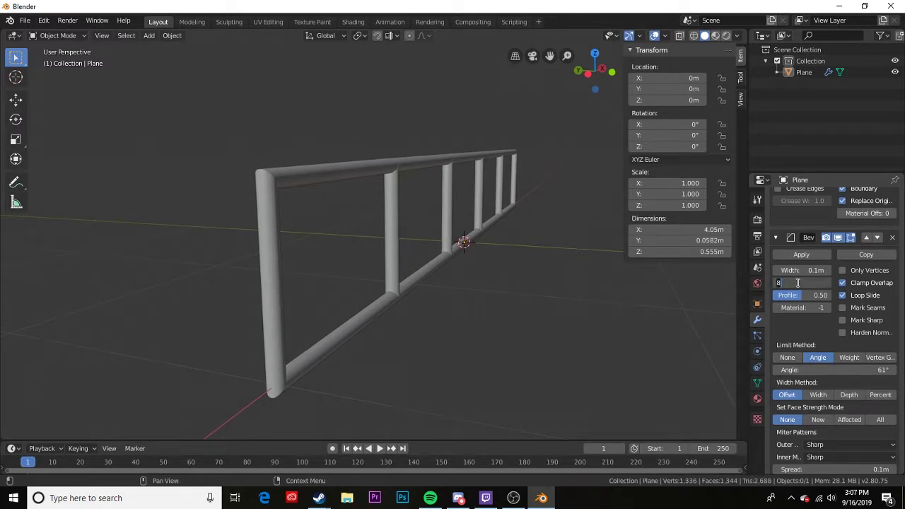
pyautogui.press('Return')
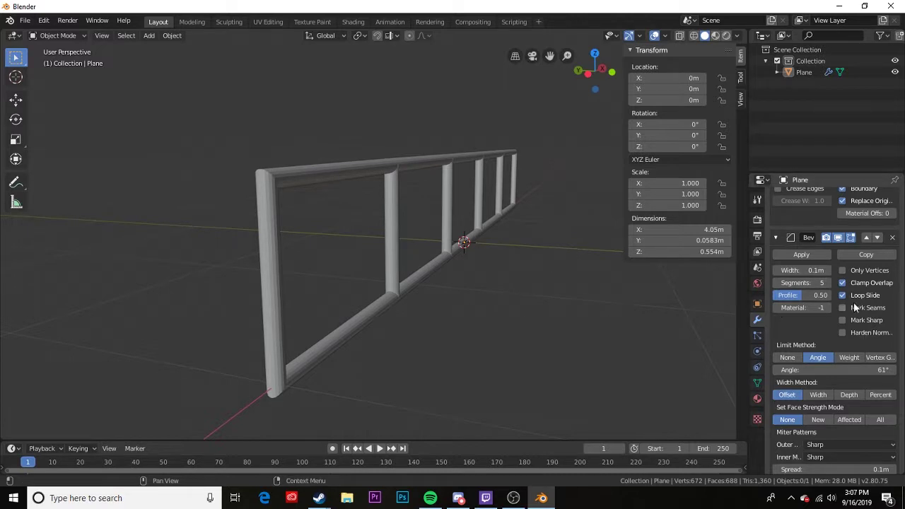
# Reduce the Bevel modifier's segments to 2 for a low-poly frame.
pyautogui.moveTo(808, 283); pyautogui.dragTo(792, 282)
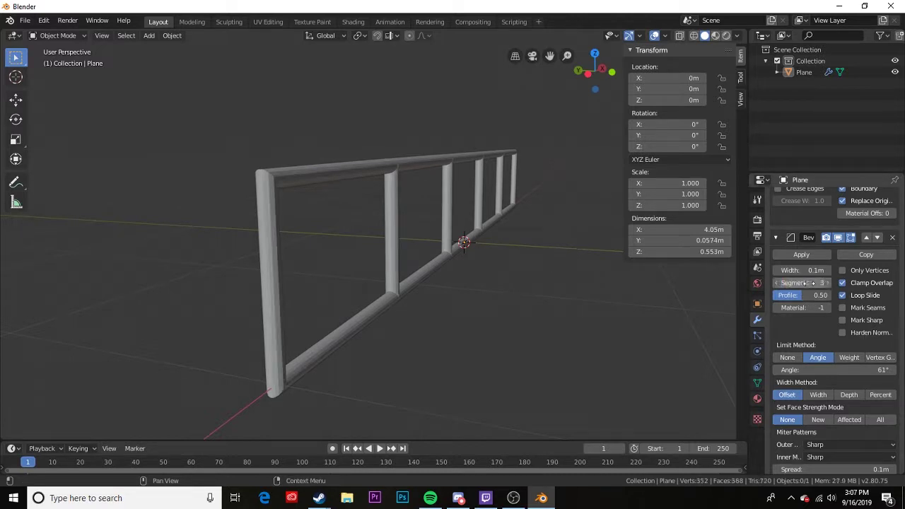
pyautogui.write('2')
pyautogui.press('Return')
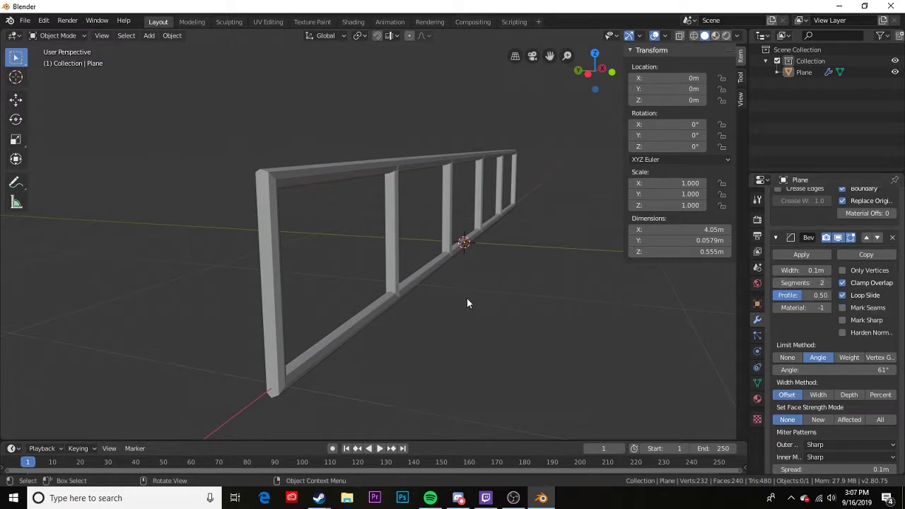
# Select the frame in Object Mode, apply Shade Smooth, and deselect it to inspect the shading.
pyautogui.press('Tab')
pyautogui.press('Tab')
pyautogui.moveTo(429, 255); pyautogui.dragTo(438, 257, button='middle')
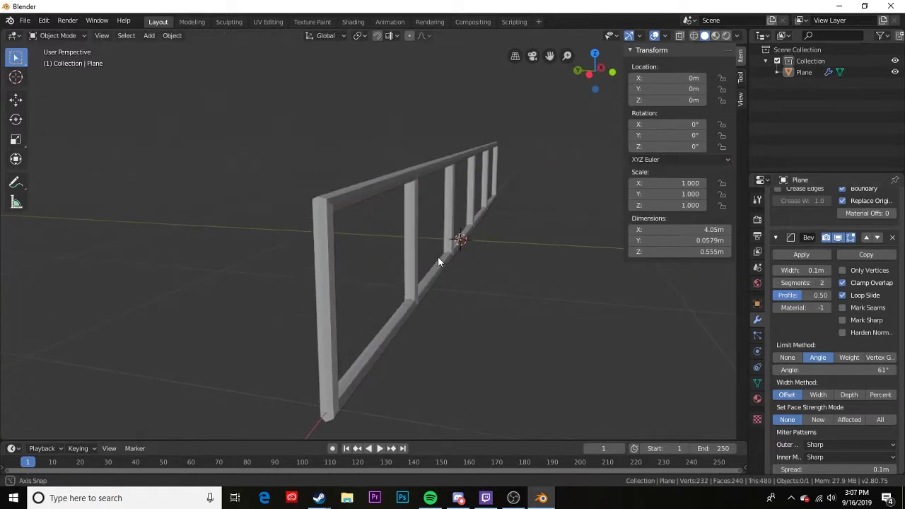
pyautogui.click(359, 196)
pyautogui.rightClick(359, 197)
pyautogui.click(358, 196)
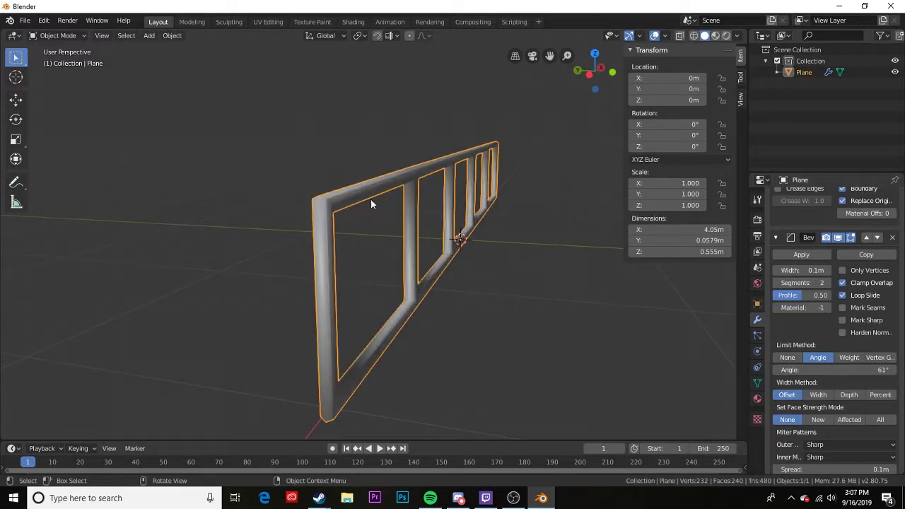
pyautogui.click(589, 316)
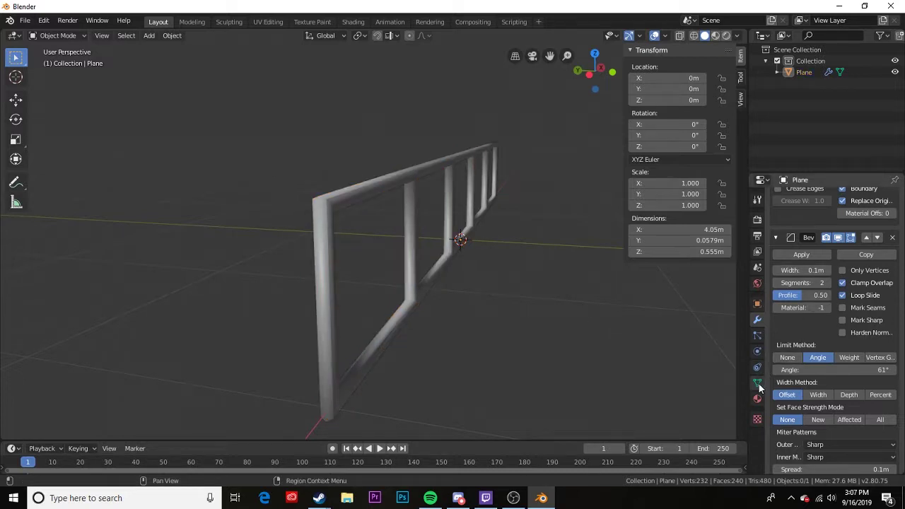
pyautogui.moveTo(424, 241); pyautogui.dragTo(363, 255, button='middle')
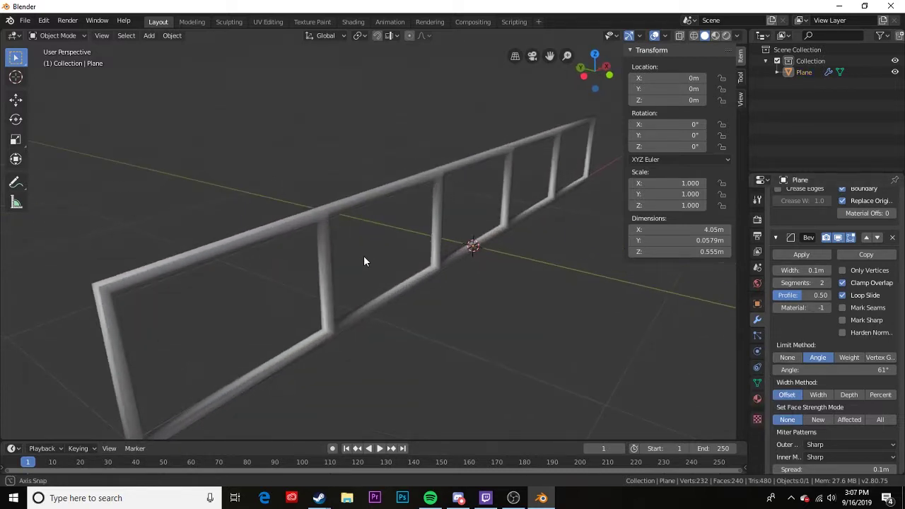
# Enable Auto Smooth in the frame's normals settings with an angle of 44.7° and check the shading.
pyautogui.click(756, 383)
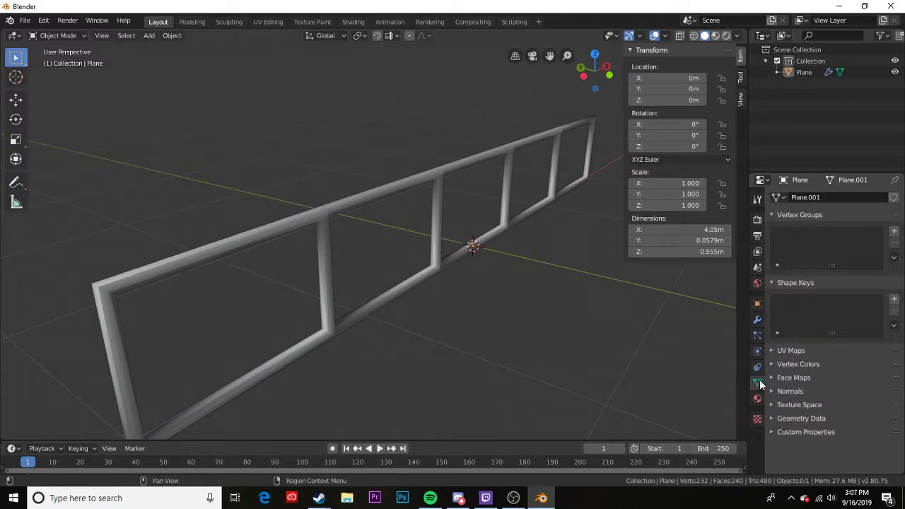
pyautogui.click(774, 391)
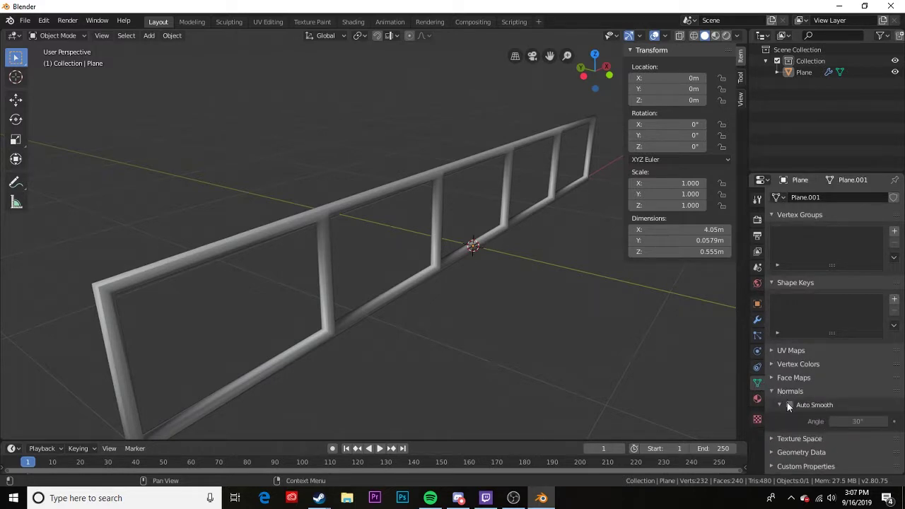
pyautogui.click(790, 405)
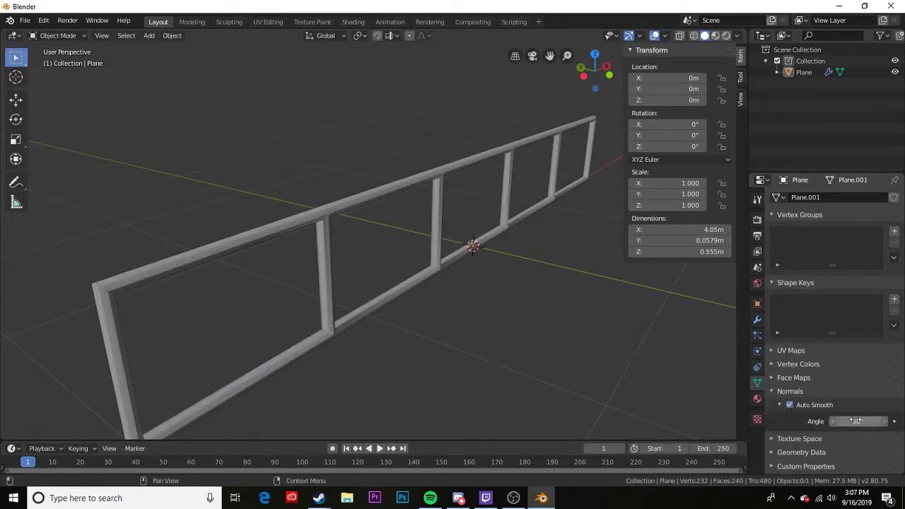
pyautogui.moveTo(857, 421); pyautogui.dragTo(881, 421)
pyautogui.moveTo(504, 266); pyautogui.dragTo(523, 220, button='middle')
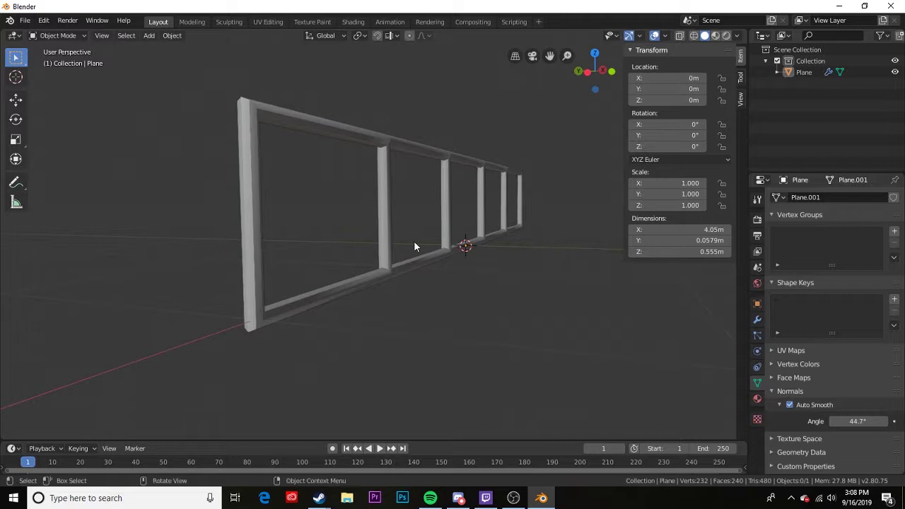
pyautogui.moveTo(415, 247); pyautogui.dragTo(382, 267, button='middle')
# Select the frame, try 29 segments in its Bevel modifier, and deselect it to check the rounding.
pyautogui.click(335, 184)
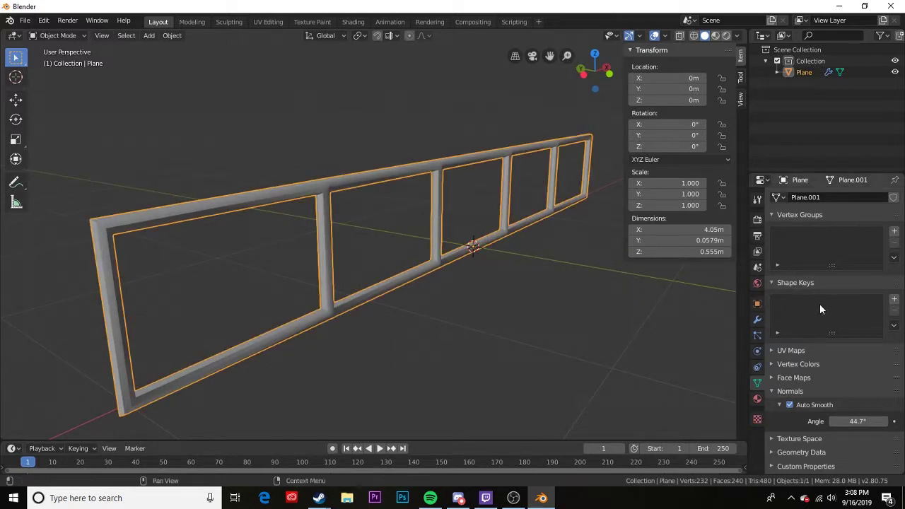
pyautogui.click(757, 319)
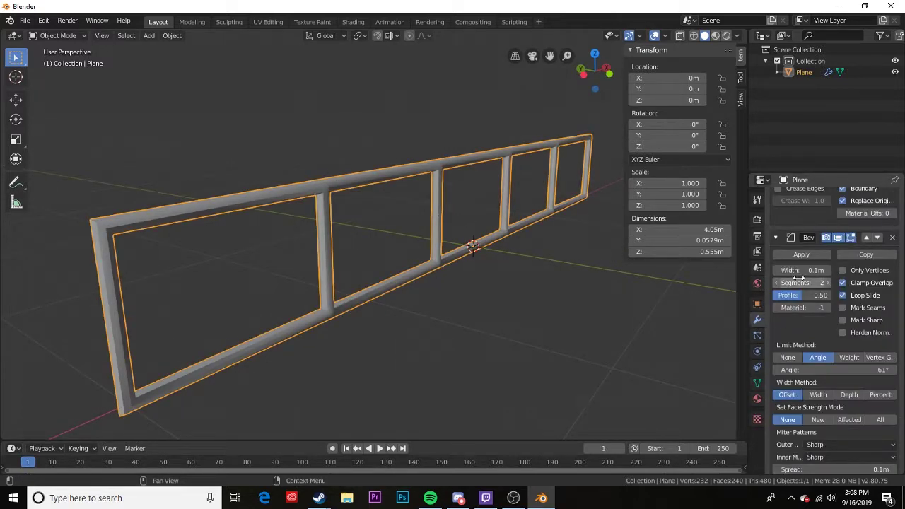
pyautogui.moveTo(797, 282); pyautogui.dragTo(838, 282)
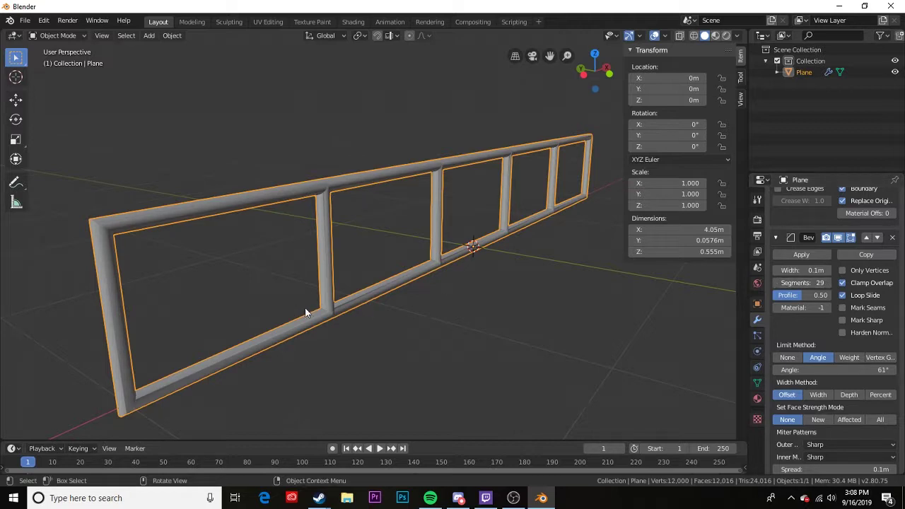
pyautogui.click(330, 363)
pyautogui.moveTo(329, 363); pyautogui.dragTo(382, 286, button='middle')
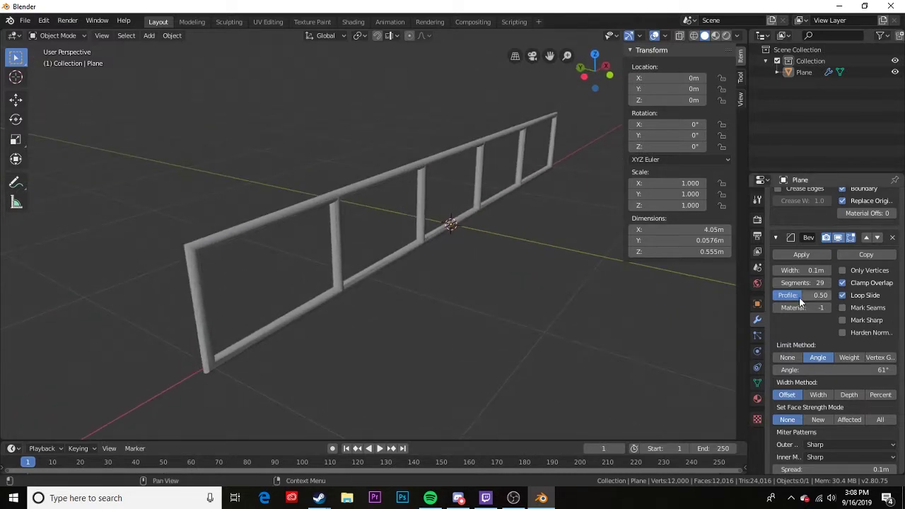
# Set the Bevel modifier's segments to 1.
pyautogui.click(800, 282)
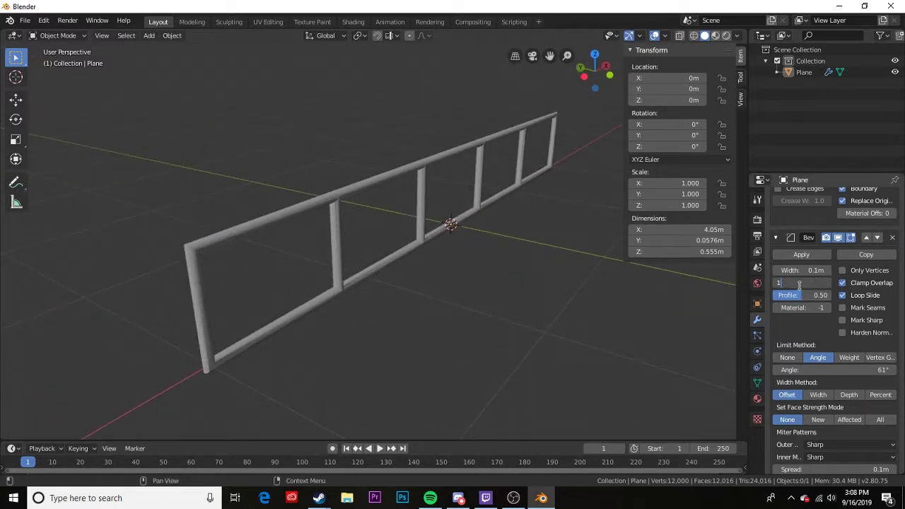
pyautogui.press('Return')
pyautogui.moveTo(249, 274); pyautogui.dragTo(139, 250, button='middle')
# Chamfer the plane's two upper corner vertices with Bevel Vertices in Edit Mode and check the result on the frame.
pyautogui.press('Tab')
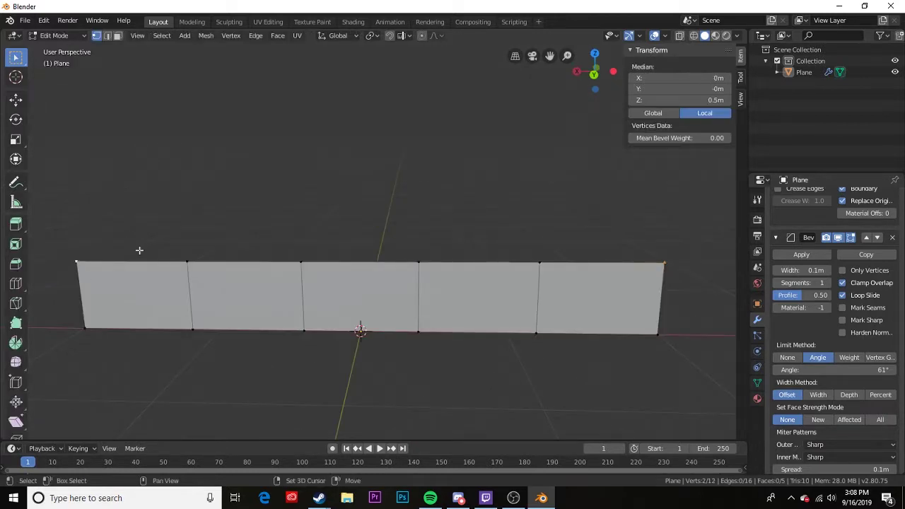
pyautogui.click(230, 35)
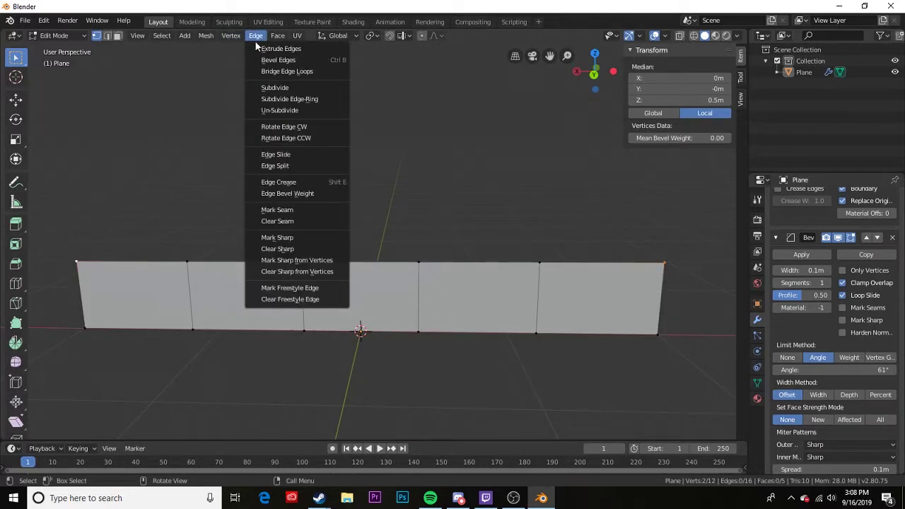
pyautogui.click(251, 60)
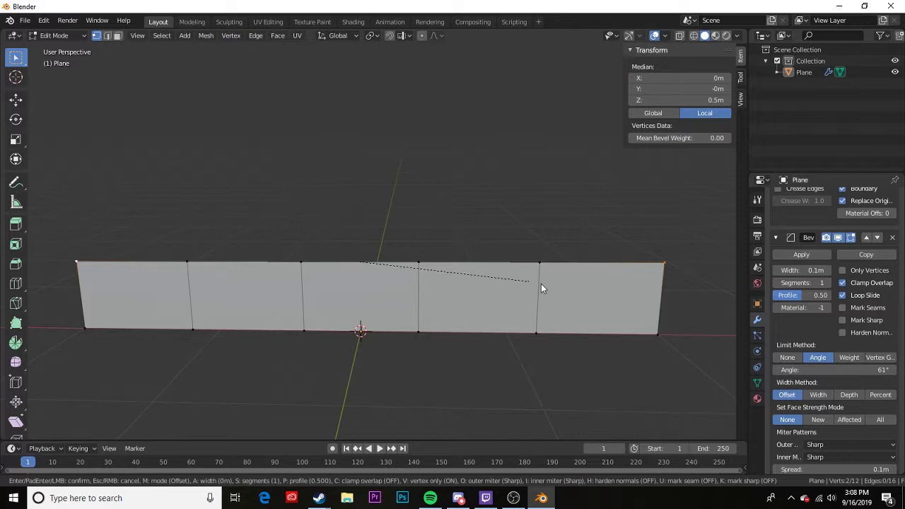
pyautogui.click(617, 296)
pyautogui.press('Tab')
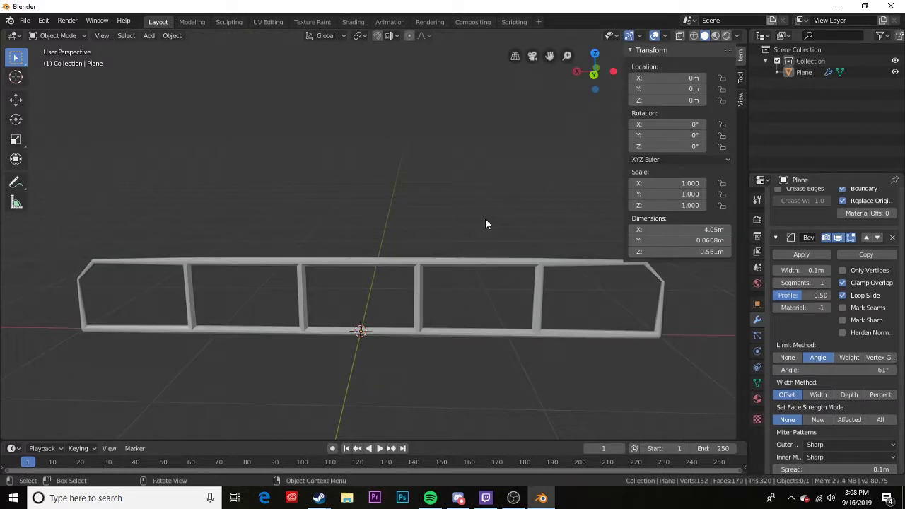
pyautogui.moveTo(484, 224); pyautogui.dragTo(120, 273, button='middle')
pyautogui.press('Tab')
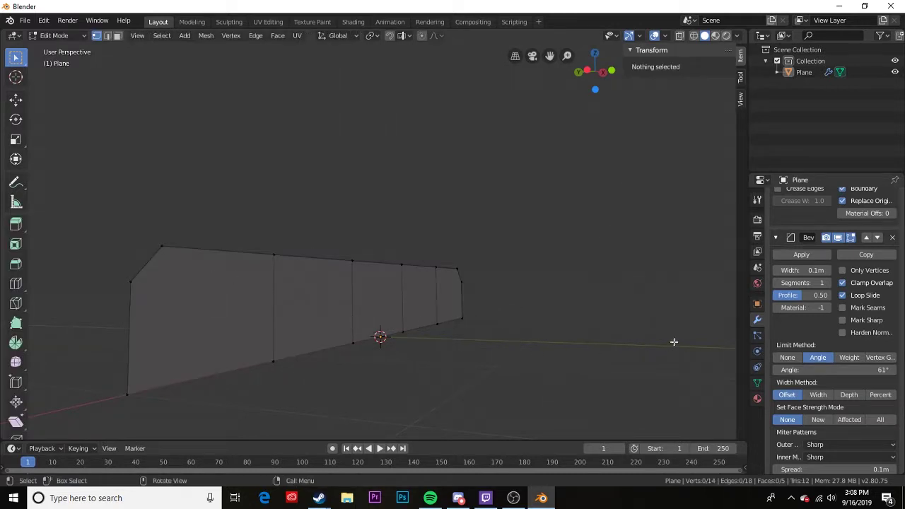
pyautogui.press('Tab')
# Turn off Even Thickness and Relative Thickness in the Wireframe modifier and check the chamfered corners.
pyautogui.moveTo(407, 334); pyautogui.dragTo(339, 311, button='middle')
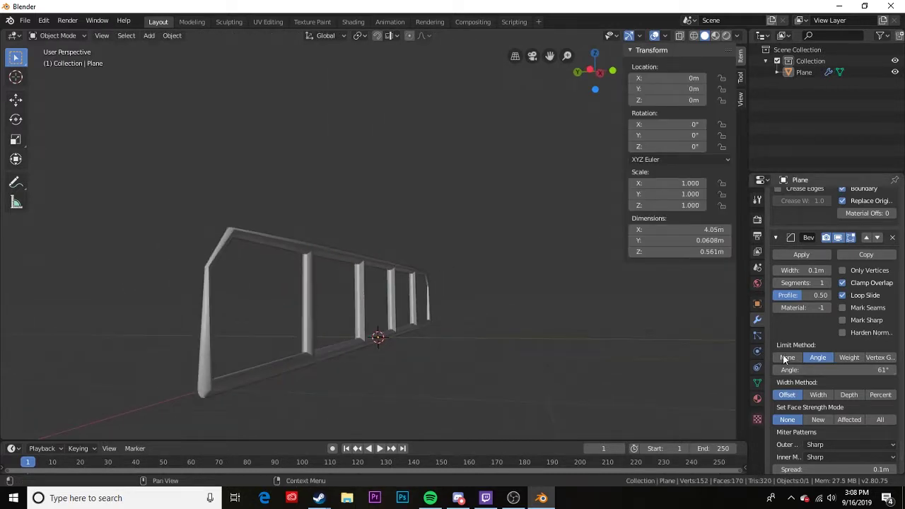
pyautogui.scroll(2, 816, 367)
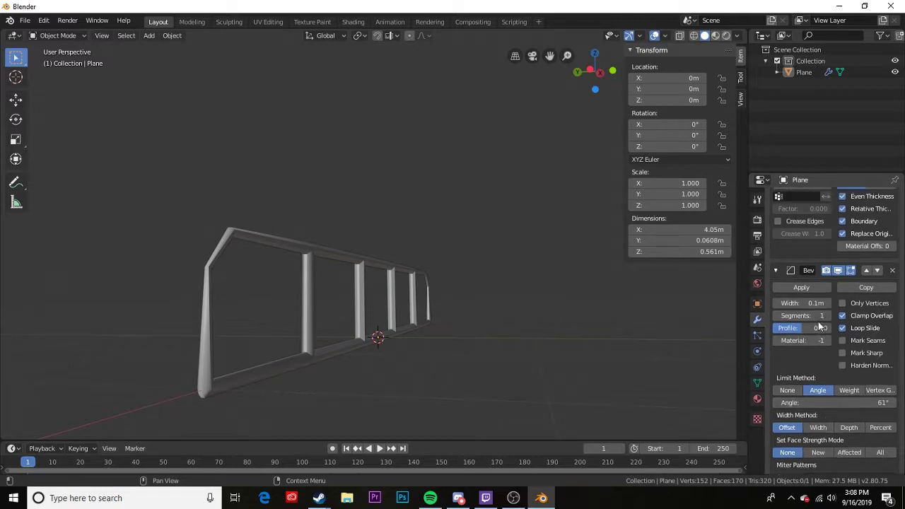
pyautogui.scroll(4, 845, 350)
pyautogui.moveTo(841, 259); pyautogui.dragTo(842, 272)
pyautogui.moveTo(573, 313); pyautogui.dragTo(319, 178, button='middle')
pyautogui.moveTo(257, 270); pyautogui.dragTo(342, 262, button='middle')
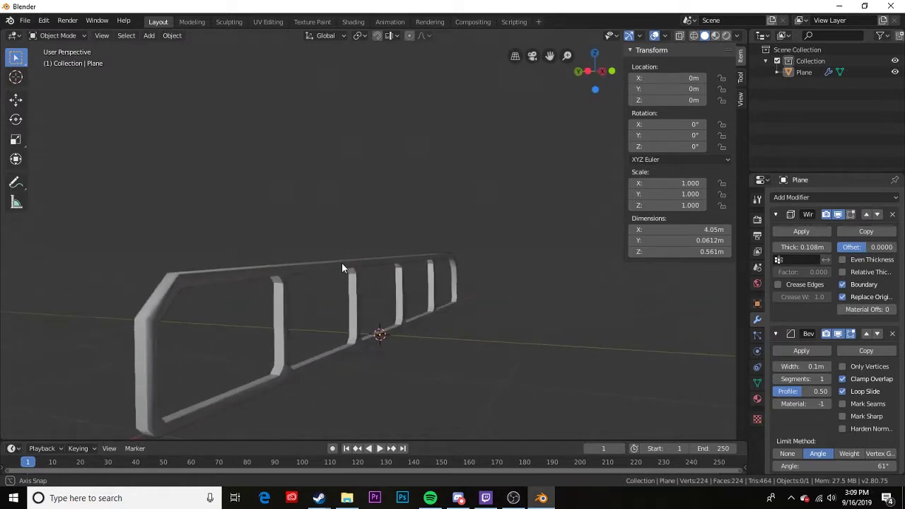
# Set the Bevel modifier's face strength mode to Affected, and try the Depth width method before returning to Offset.
pyautogui.scroll(-2, 843, 352)
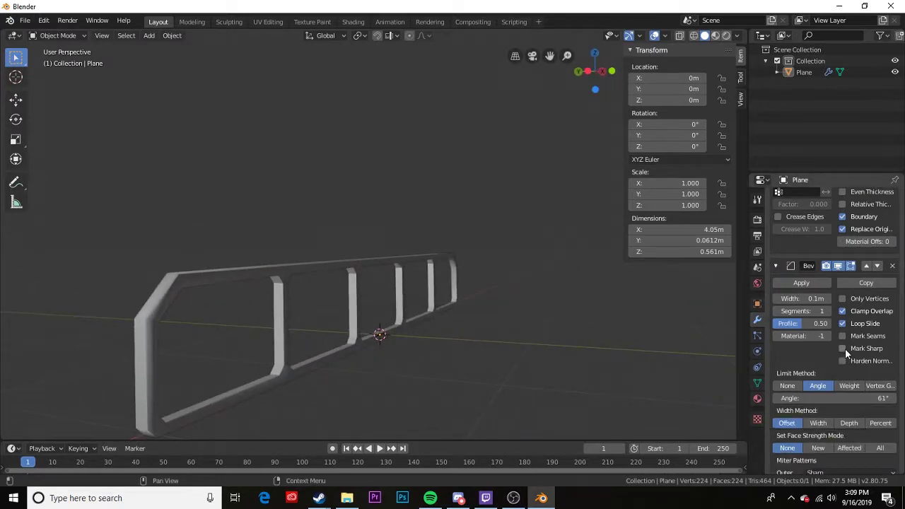
pyautogui.scroll(-1, 846, 353)
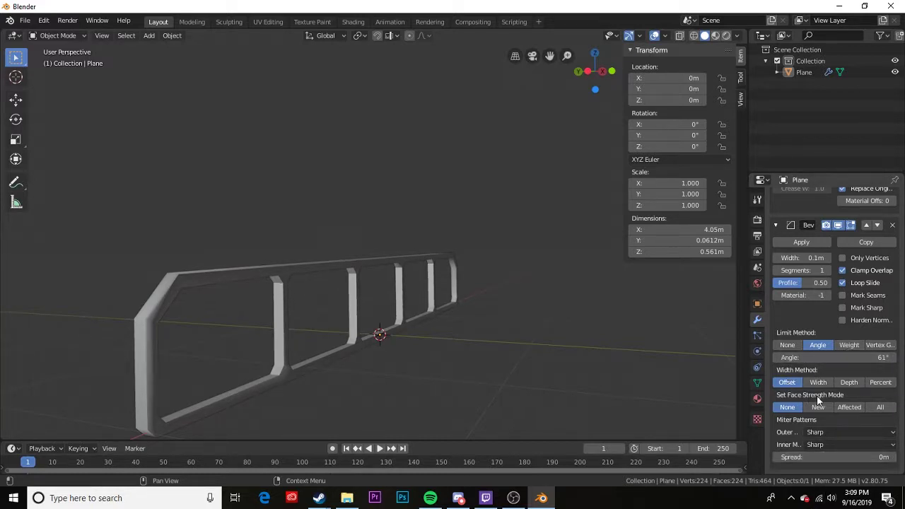
pyautogui.click(849, 407)
pyautogui.click(850, 382)
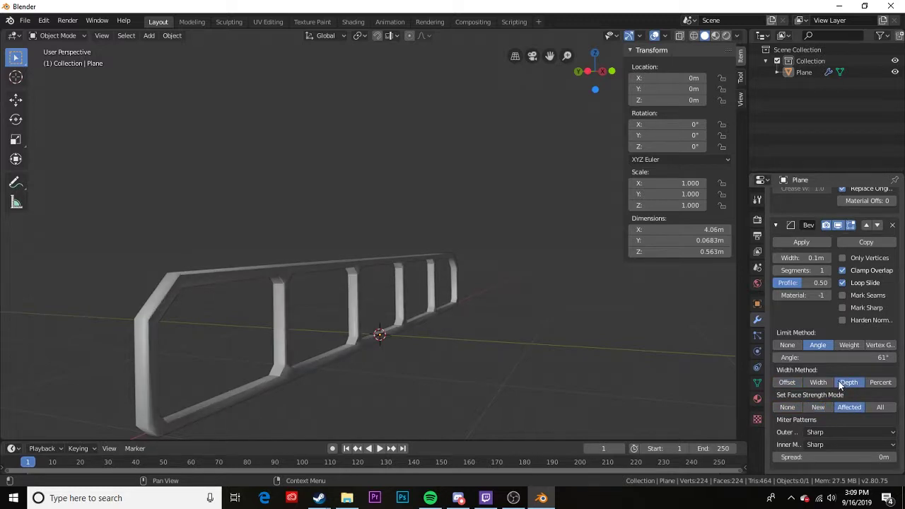
pyautogui.click(786, 383)
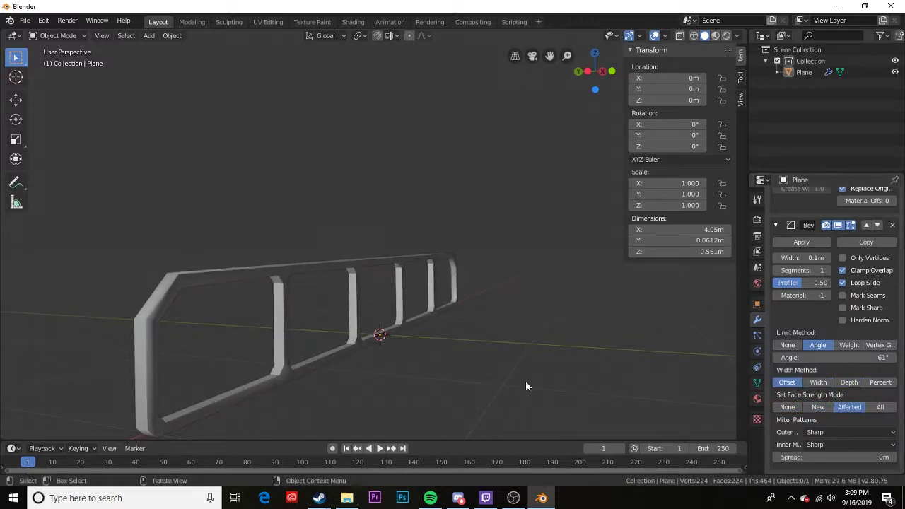
pyautogui.moveTo(525, 387); pyautogui.dragTo(340, 339, button='middle')
pyautogui.scroll(3, 337, 343)
pyautogui.moveTo(359, 304); pyautogui.dragTo(358, 246, button='middle')
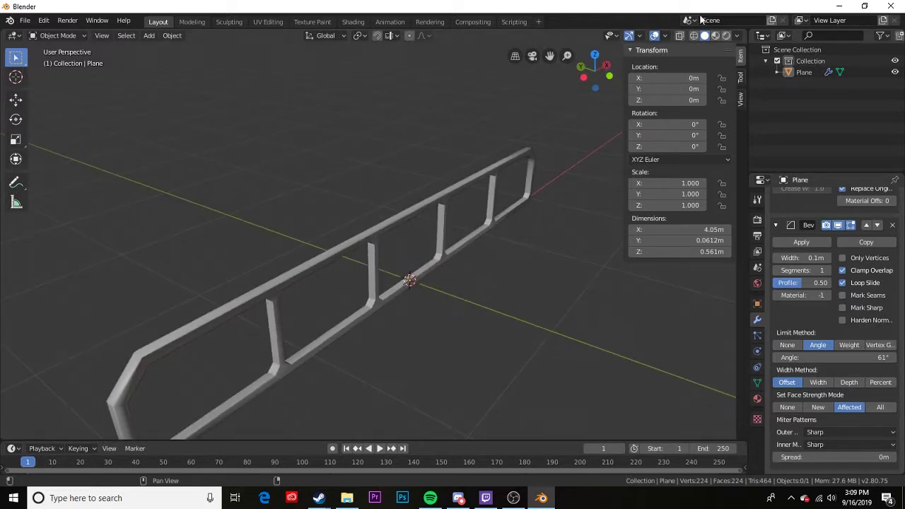